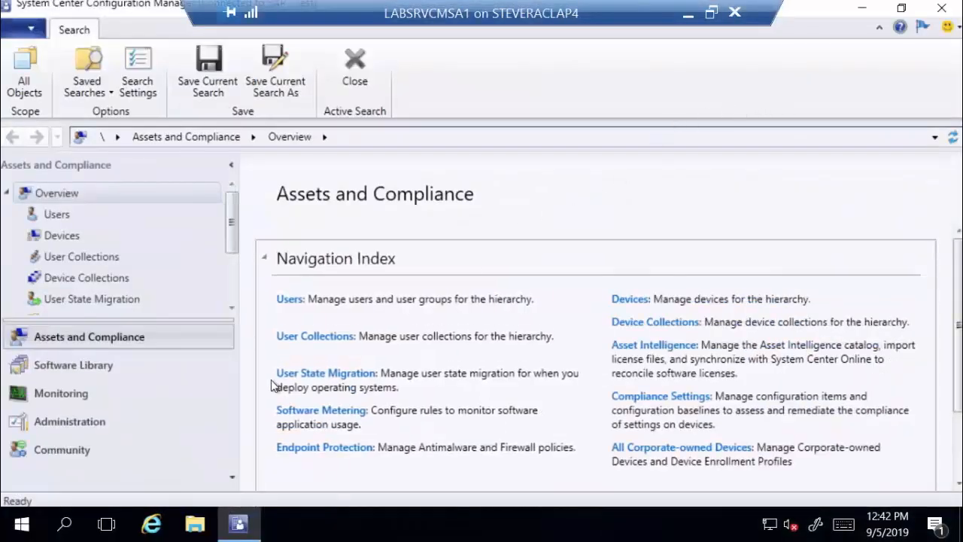
# Open the Debugger Demo device collection and view its members DebugTest and LABSRV10-2
pyautogui.click(115, 286)
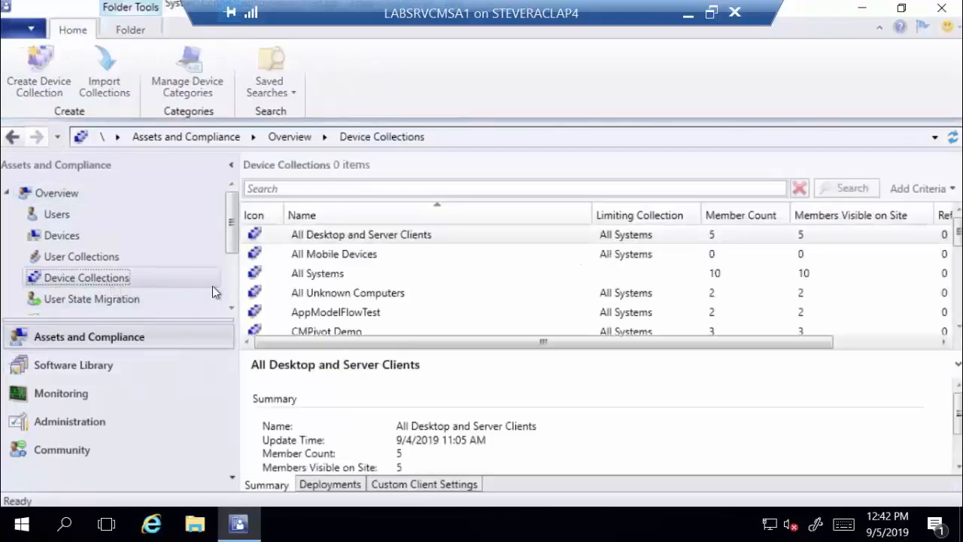
pyautogui.scroll(-4, 361, 273)
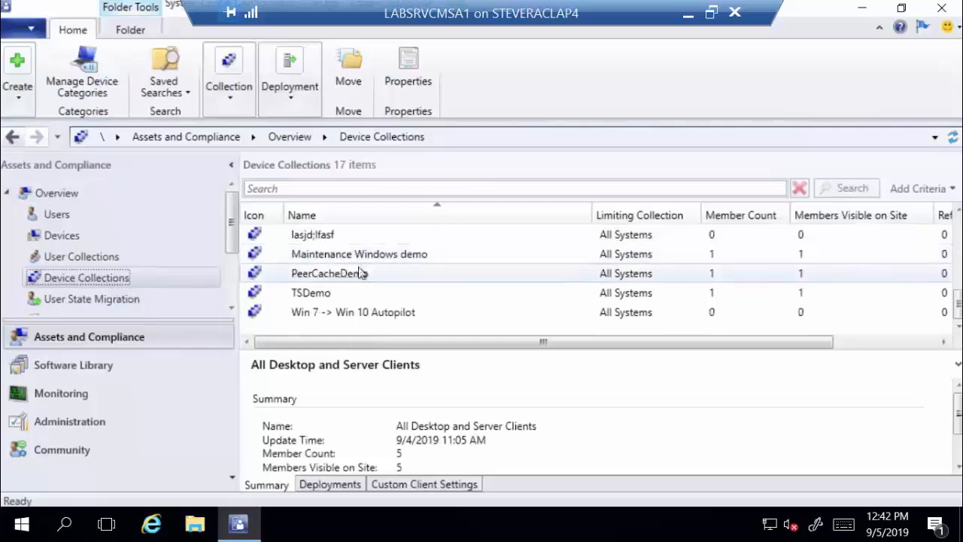
pyautogui.scroll(2, 348, 289)
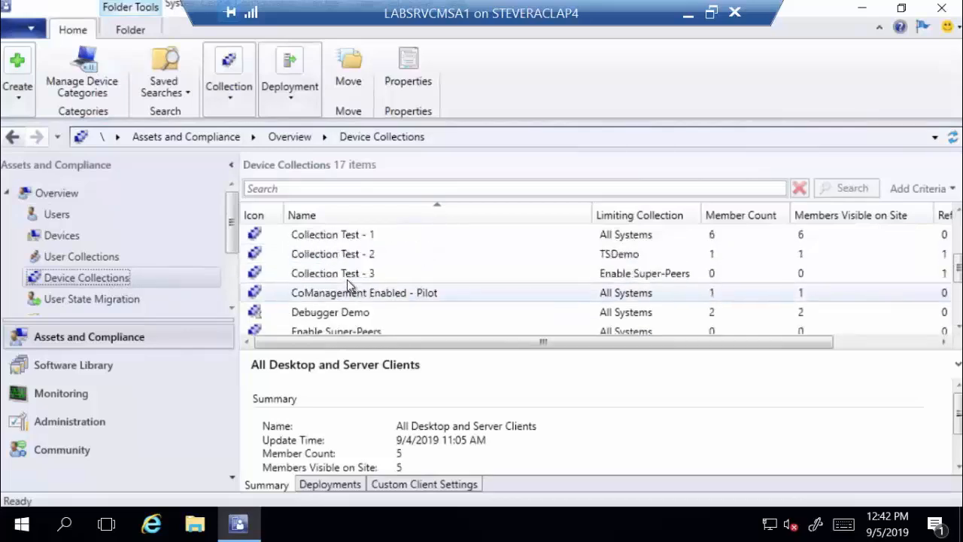
pyautogui.click(345, 316)
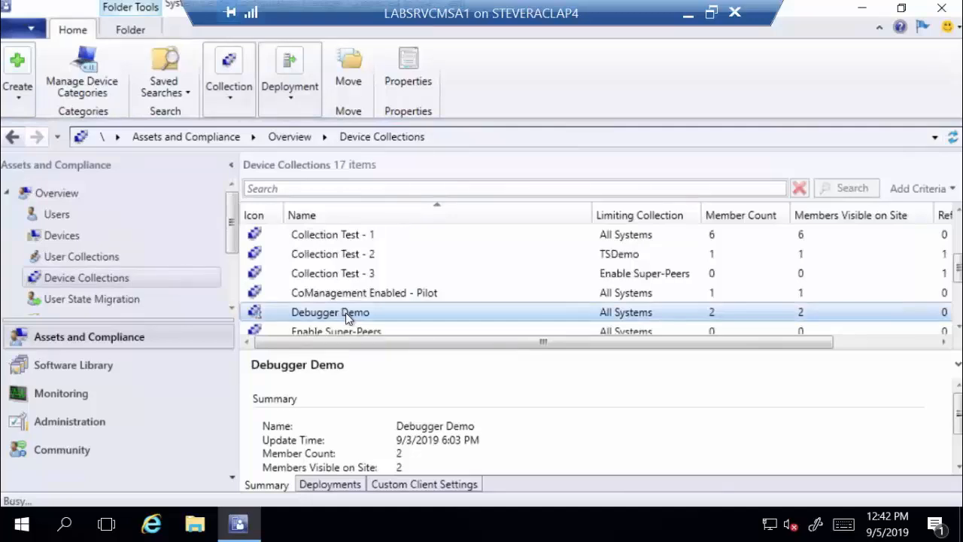
pyautogui.doubleClick(345, 312)
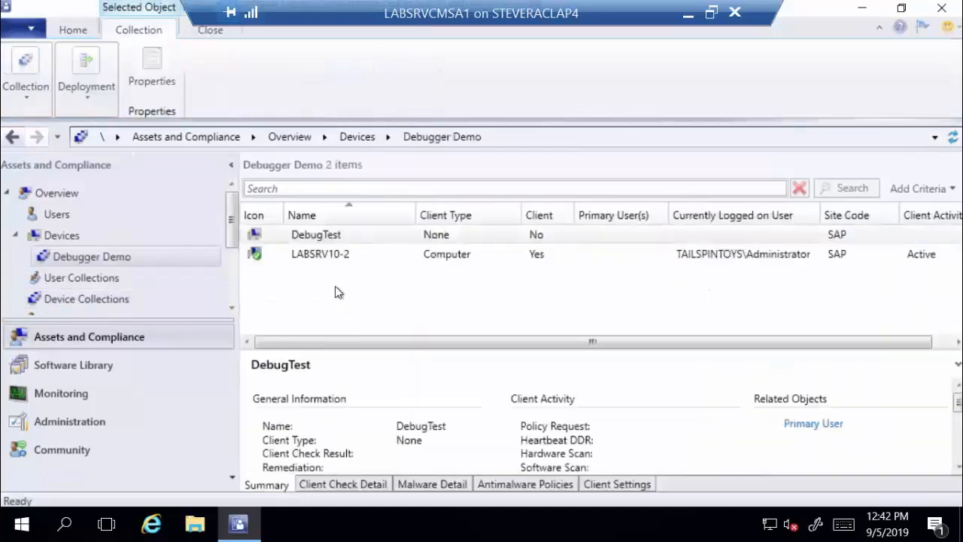
pyautogui.click(315, 236)
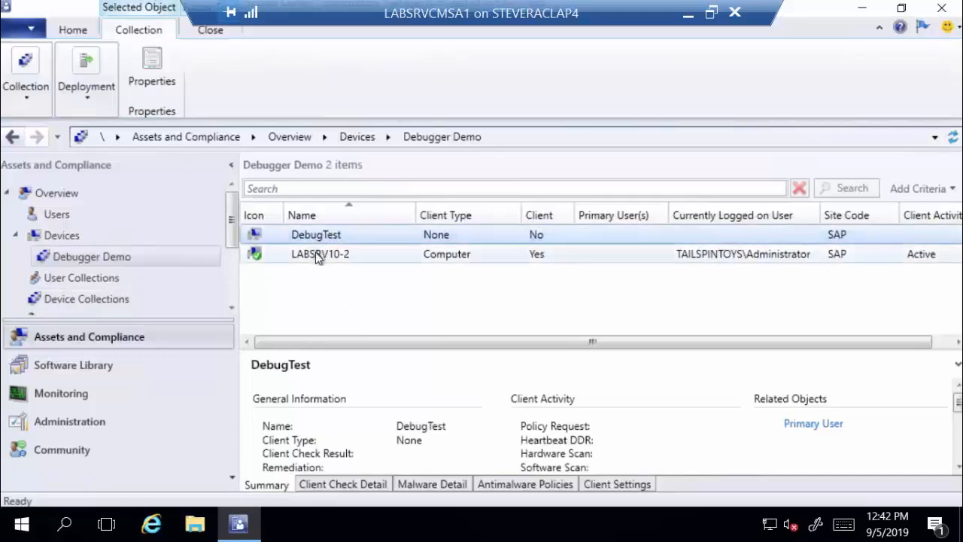
pyautogui.click(317, 256)
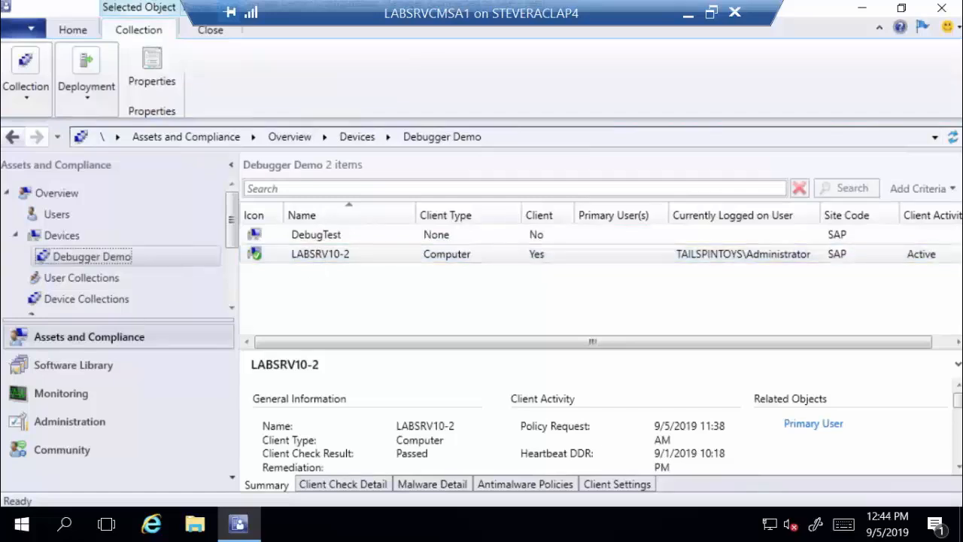
# Open the Task Sequences list under Operating Systems in the Software Library
pyautogui.click(123, 366)
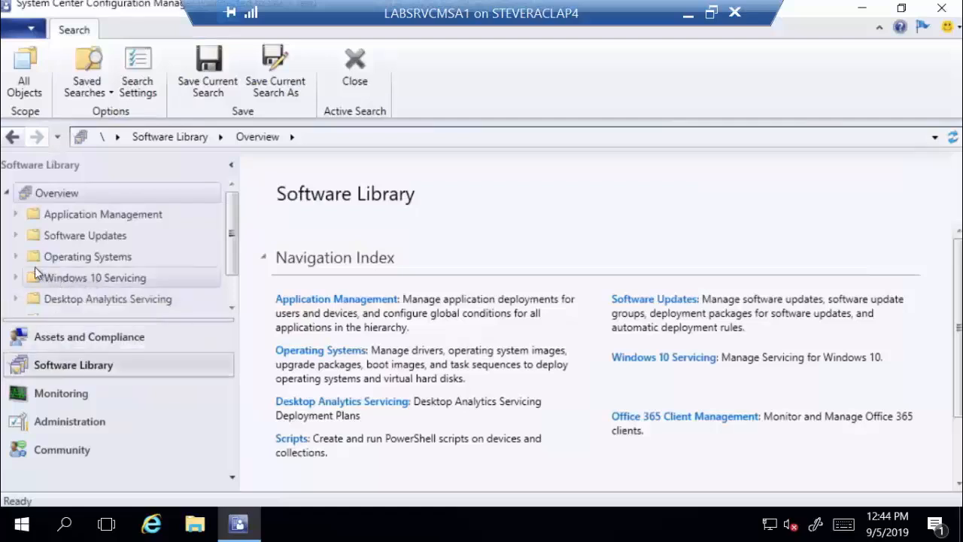
pyautogui.click(15, 257)
pyautogui.scroll(-3, 61, 275)
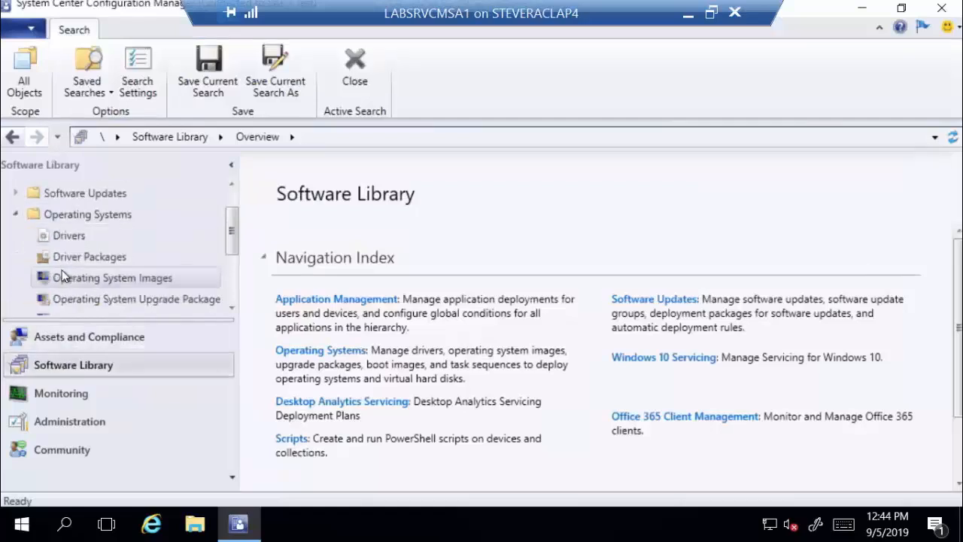
pyautogui.click(113, 302)
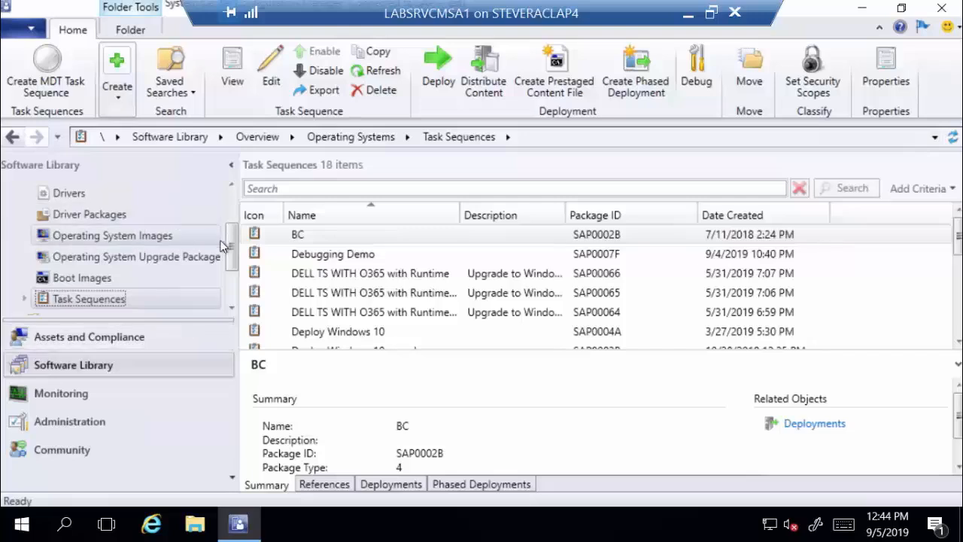
# Check the deployments of the Deploy Windows 10 and Debugging Demo task sequences
pyautogui.click(301, 256)
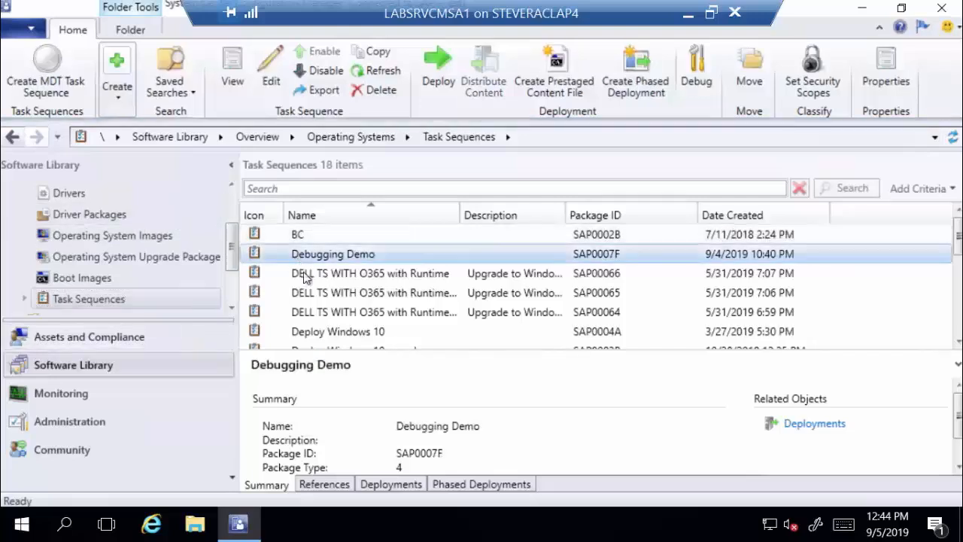
pyautogui.click(324, 335)
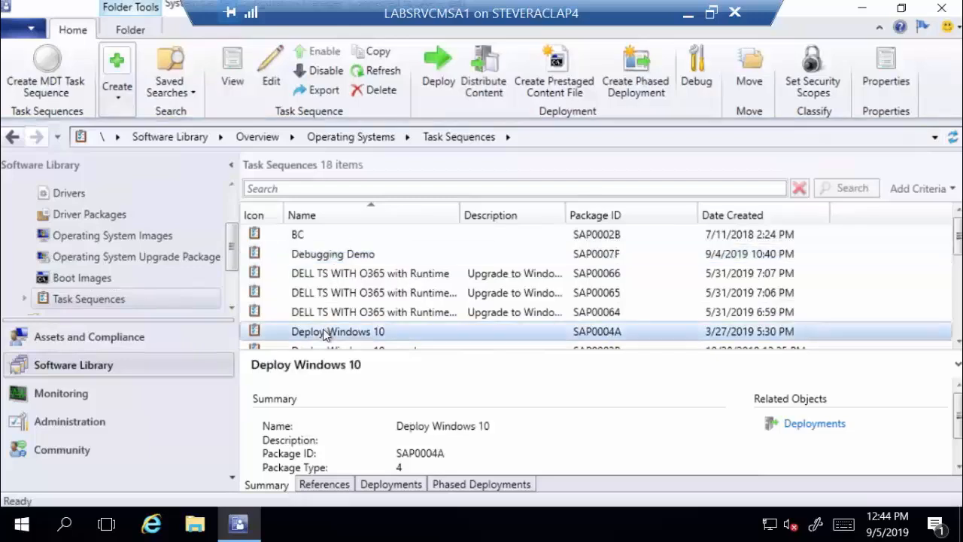
pyautogui.click(384, 485)
pyautogui.click(335, 411)
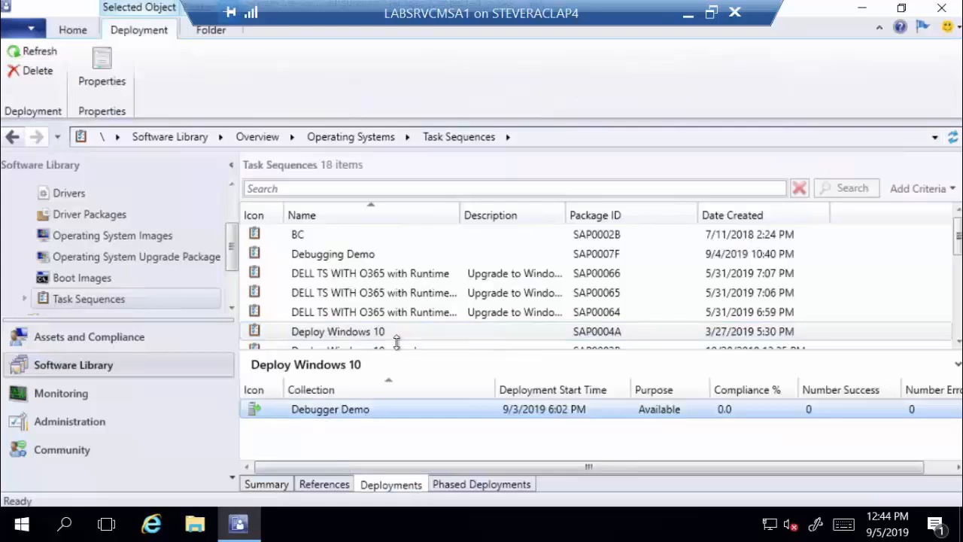
pyautogui.click(341, 262)
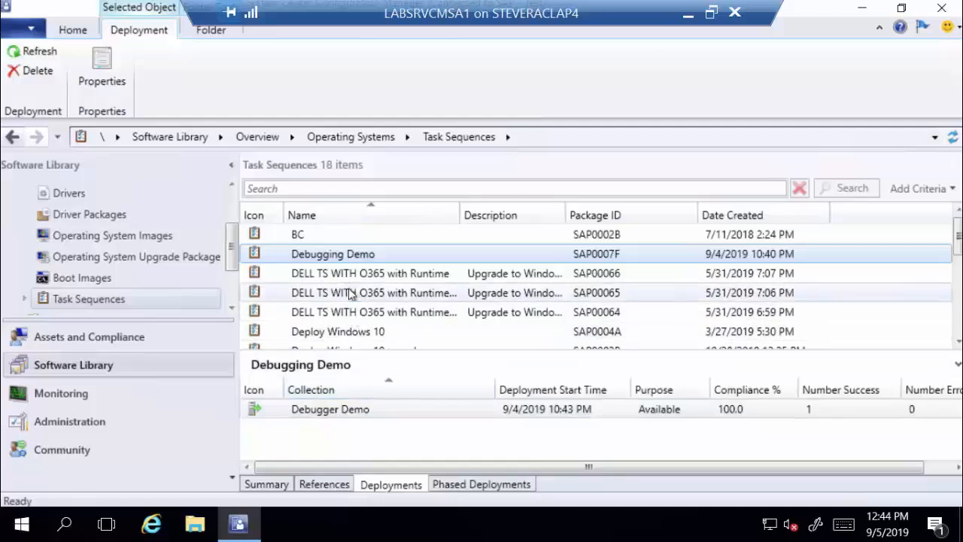
# Start a debug deployment of the Debugging Demo task sequence and choose Collection Test - 2 as its collection
pyautogui.rightClick(347, 261)
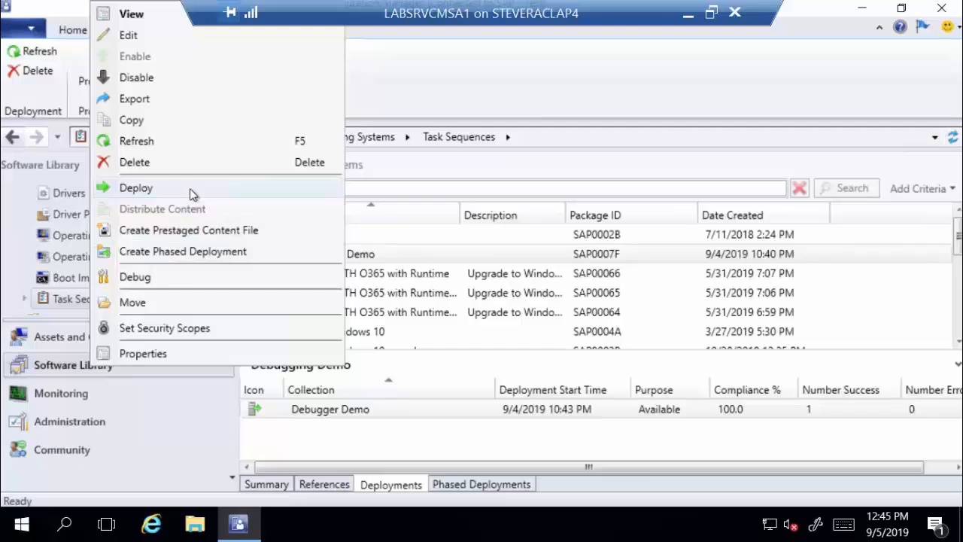
pyautogui.click(177, 278)
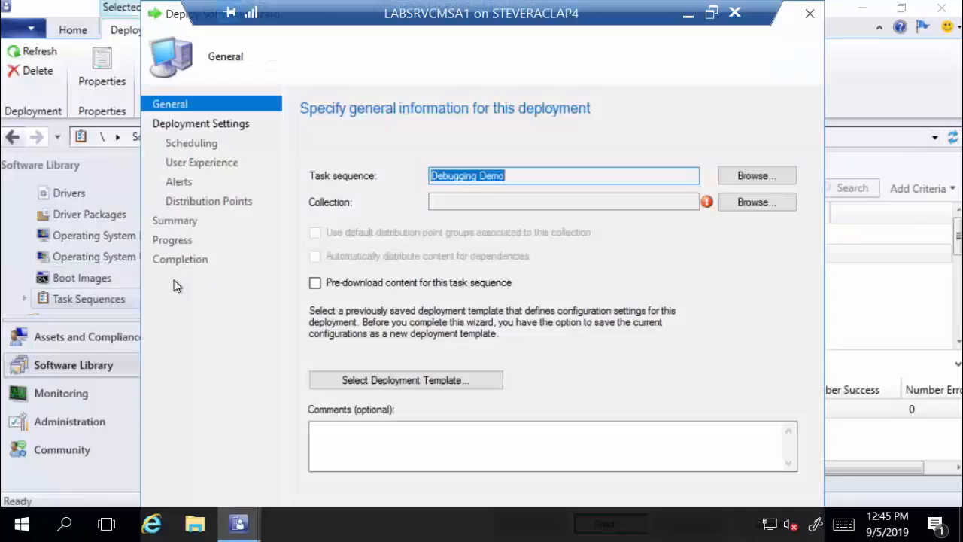
pyautogui.click(740, 202)
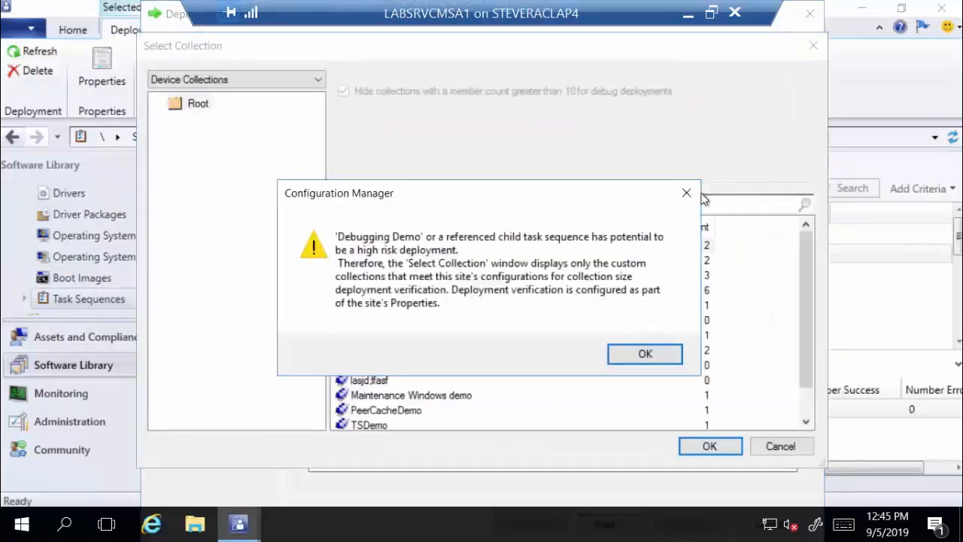
pyautogui.click(687, 193)
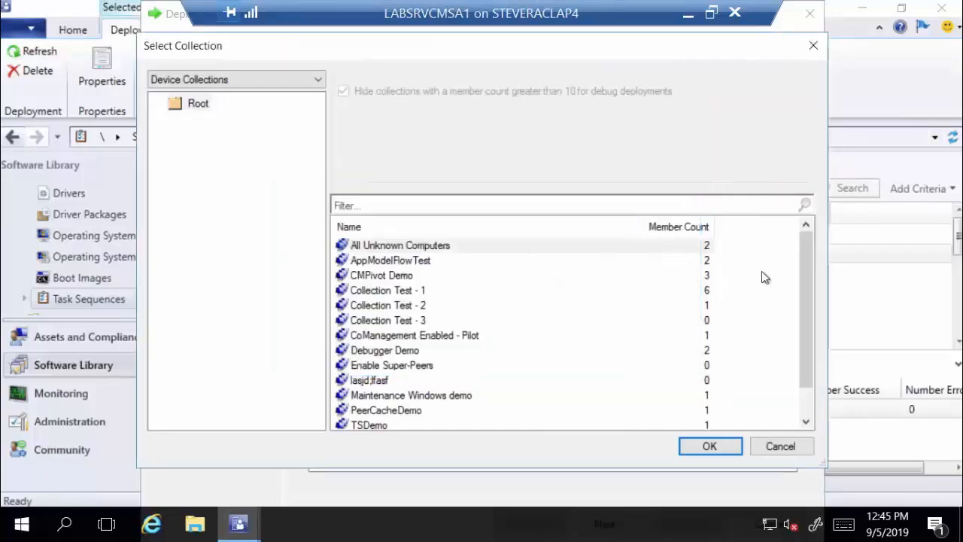
pyautogui.scroll(-1, 805, 273)
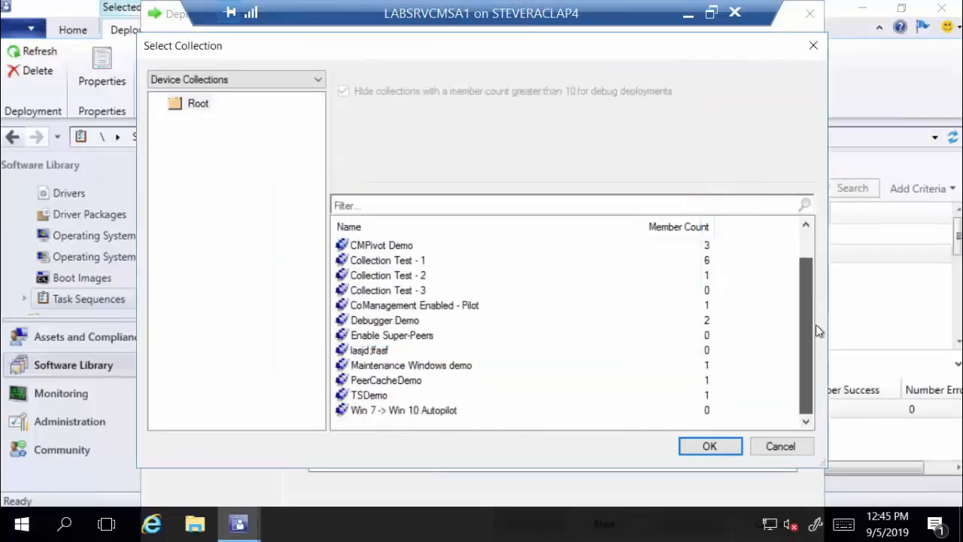
pyautogui.scroll(1, 782, 271)
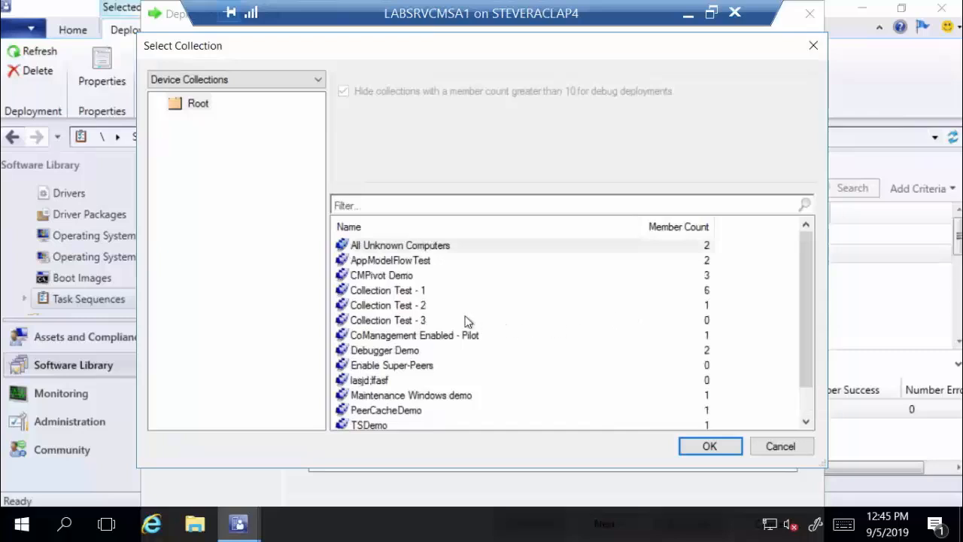
pyautogui.click(438, 304)
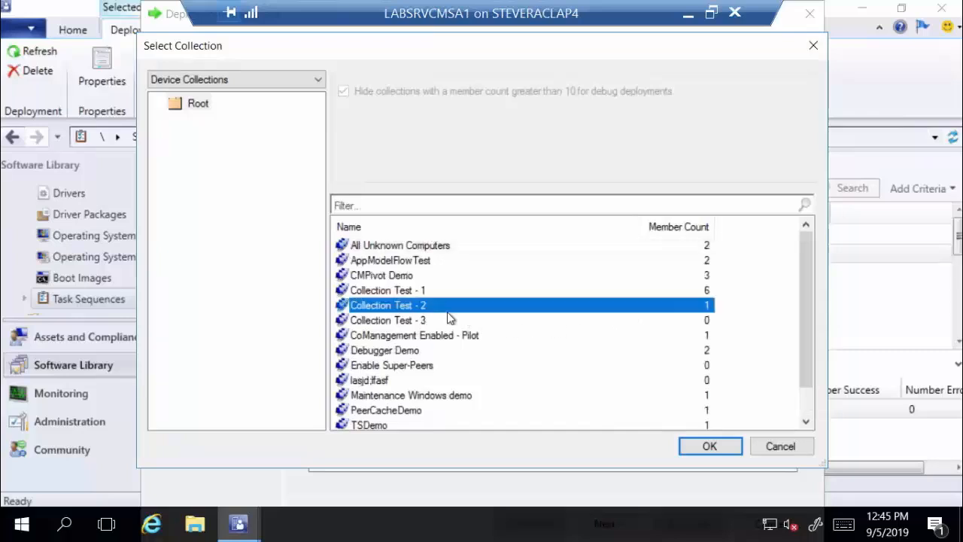
pyautogui.click(721, 448)
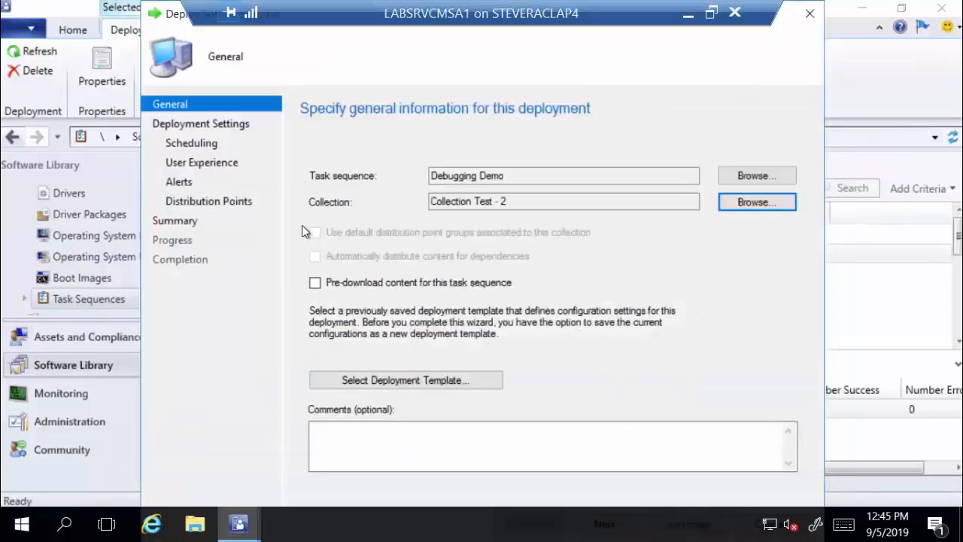
# Review the deployment's settings from Deployment Settings through Distribution Points, and exit the wizard without saving
pyautogui.click(189, 128)
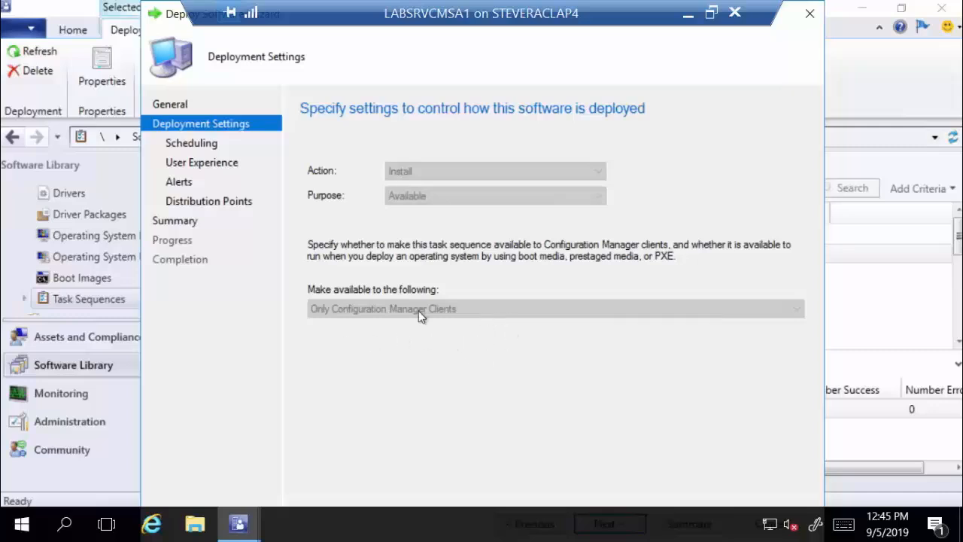
pyautogui.click(201, 147)
pyautogui.click(200, 168)
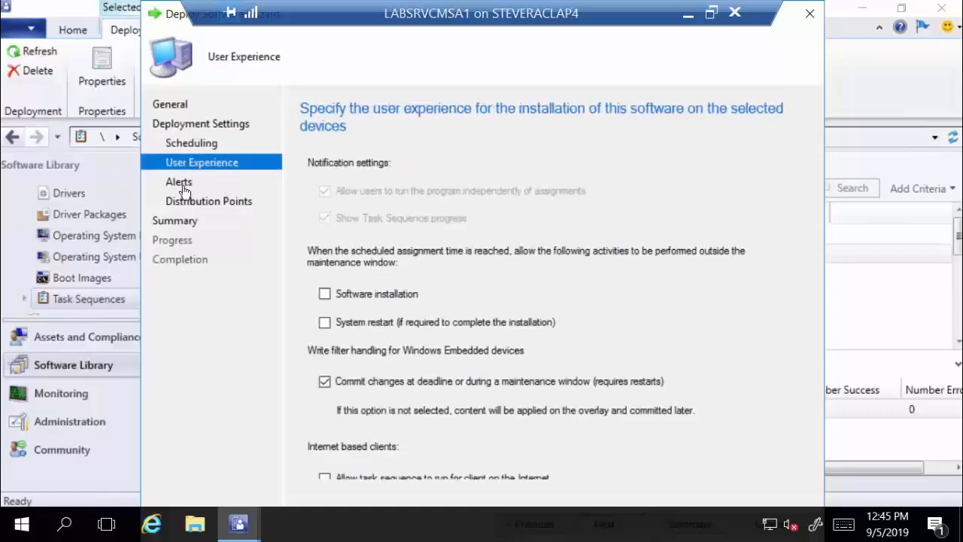
pyautogui.click(183, 188)
pyautogui.click(198, 204)
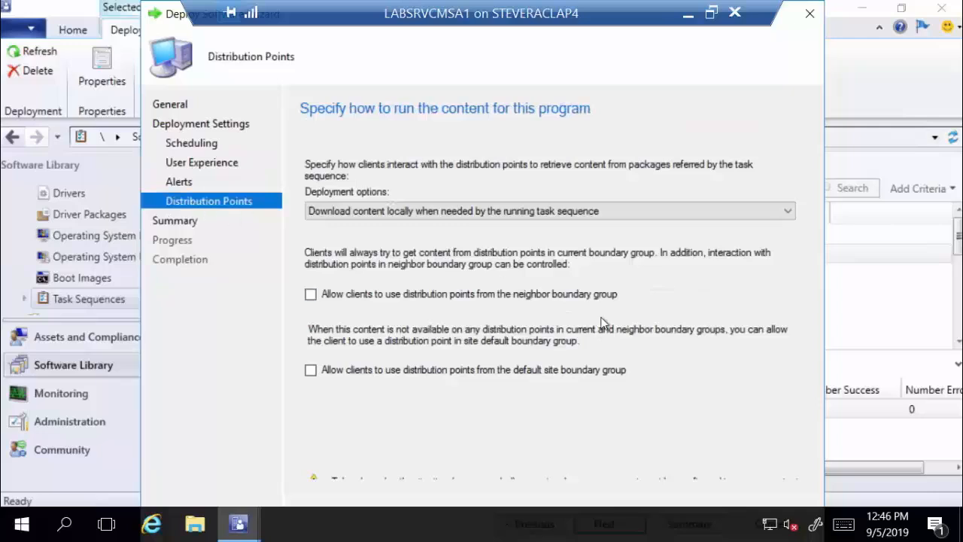
pyautogui.click(806, 22)
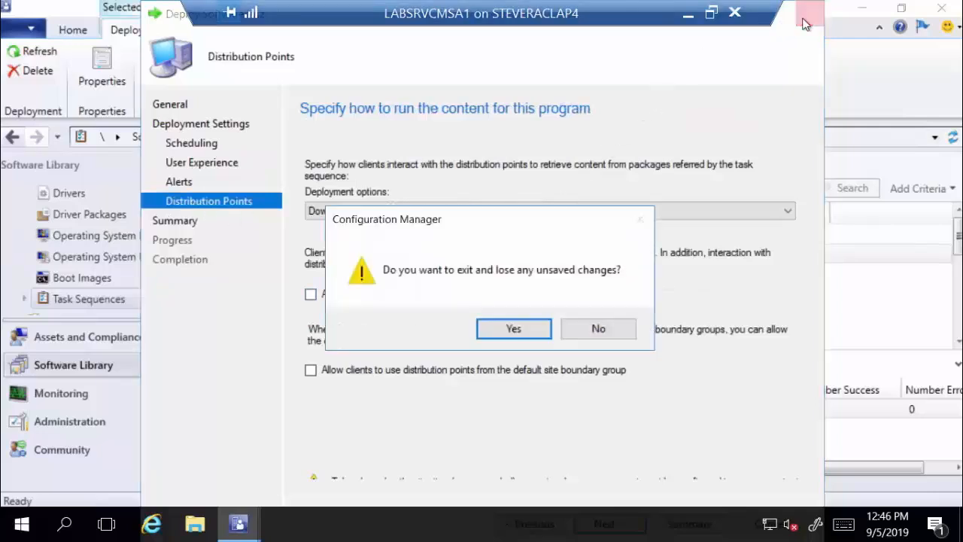
pyautogui.click(513, 328)
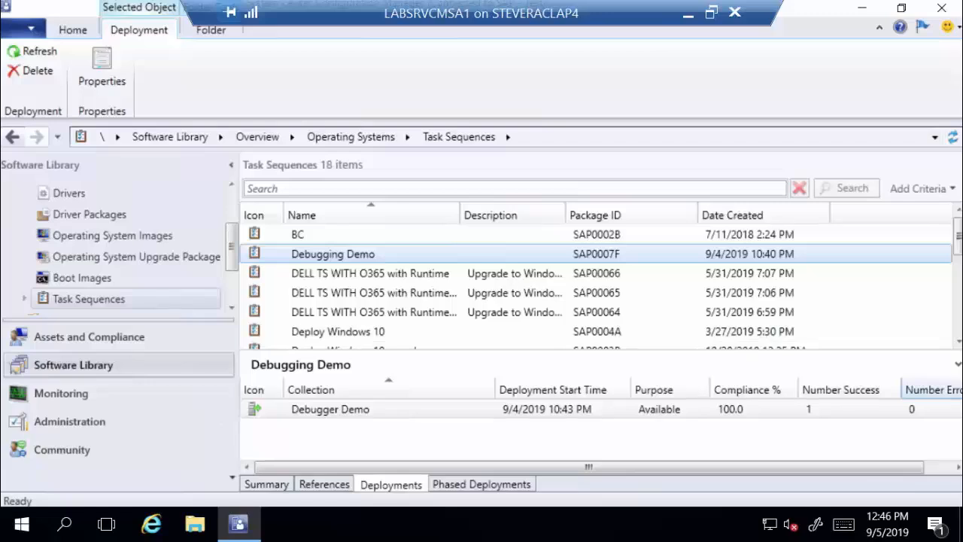
# Switch to the BareMetal virtual machine in full screen and run the Deploy Windows 10 [Debug] task sequence
pyautogui.moveTo(962, 177); pyautogui.dragTo(297, 19)
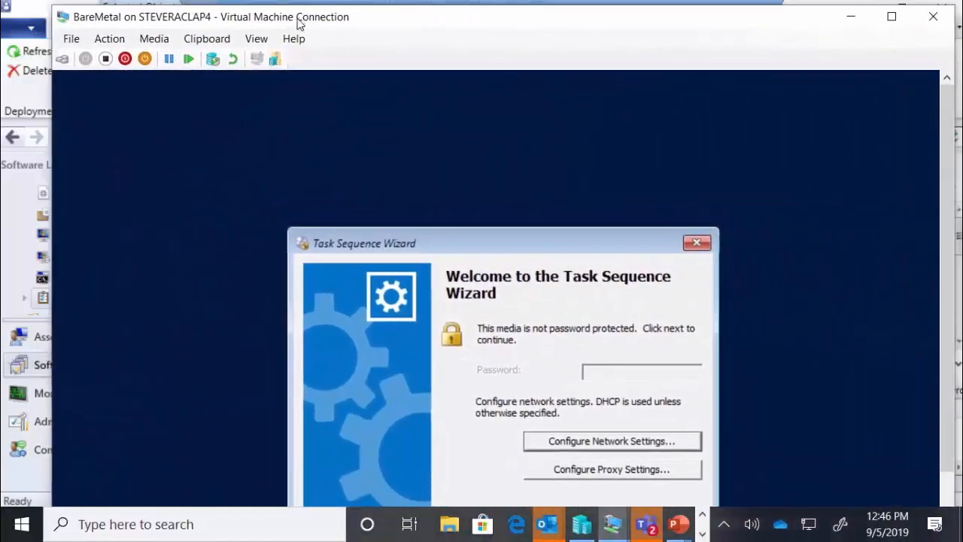
pyautogui.doubleClick(298, 22)
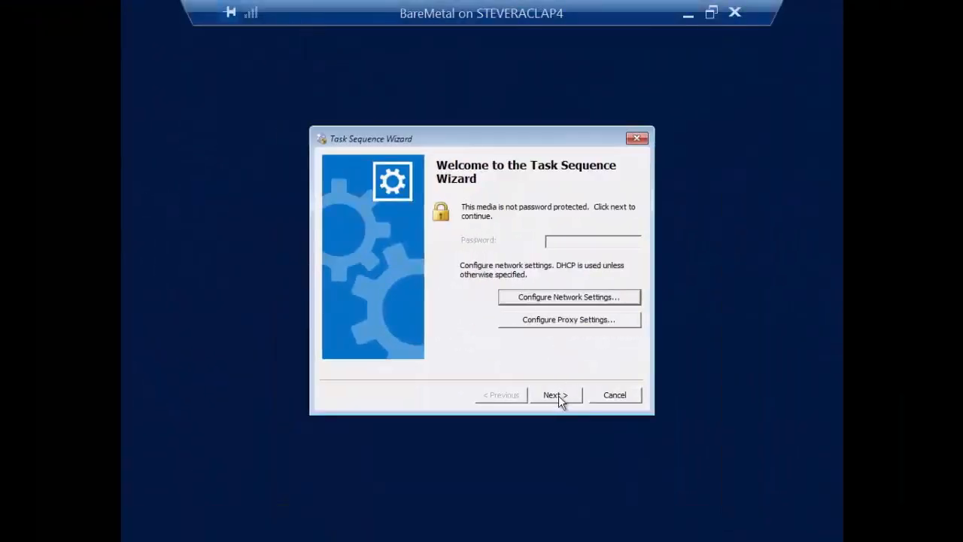
pyautogui.click(555, 399)
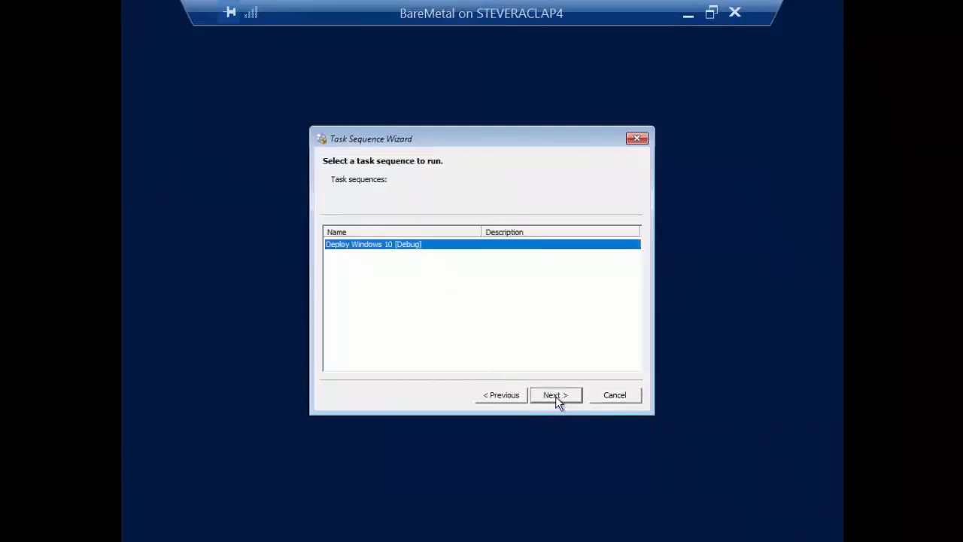
pyautogui.click(555, 396)
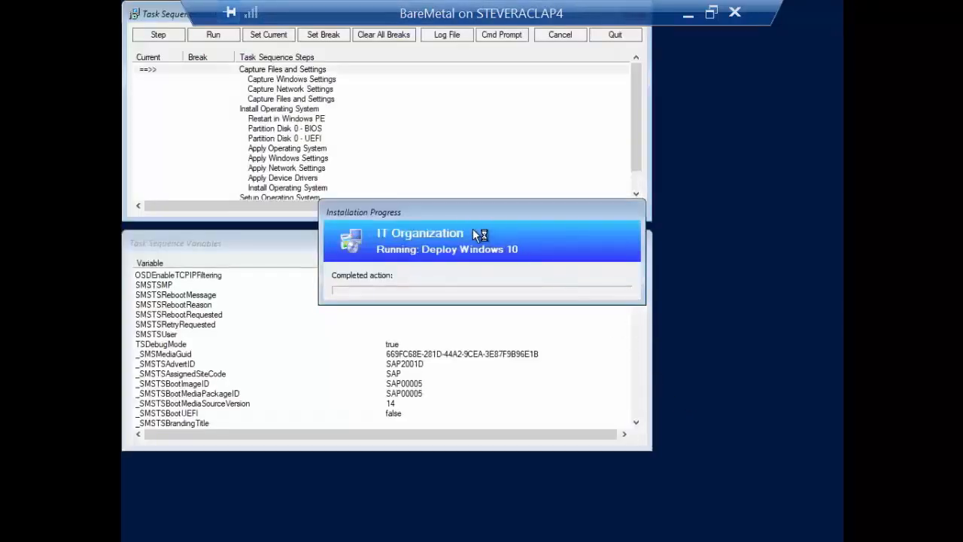
# Move the Installation Progress and Task Sequence Variables windows clear of the debugger, and make the debugger taller to fit all its steps
pyautogui.moveTo(453, 215); pyautogui.dragTo(783, 204)
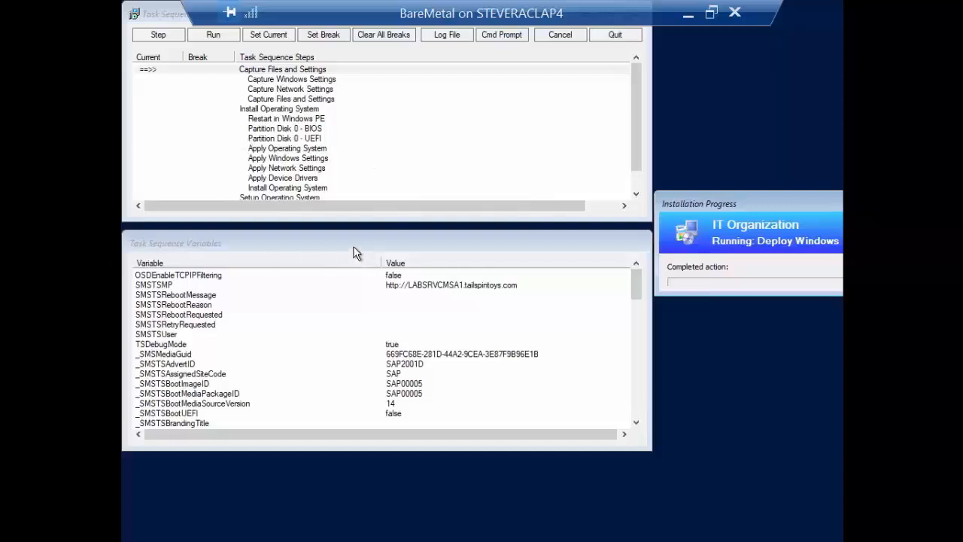
pyautogui.moveTo(354, 248); pyautogui.dragTo(335, 289)
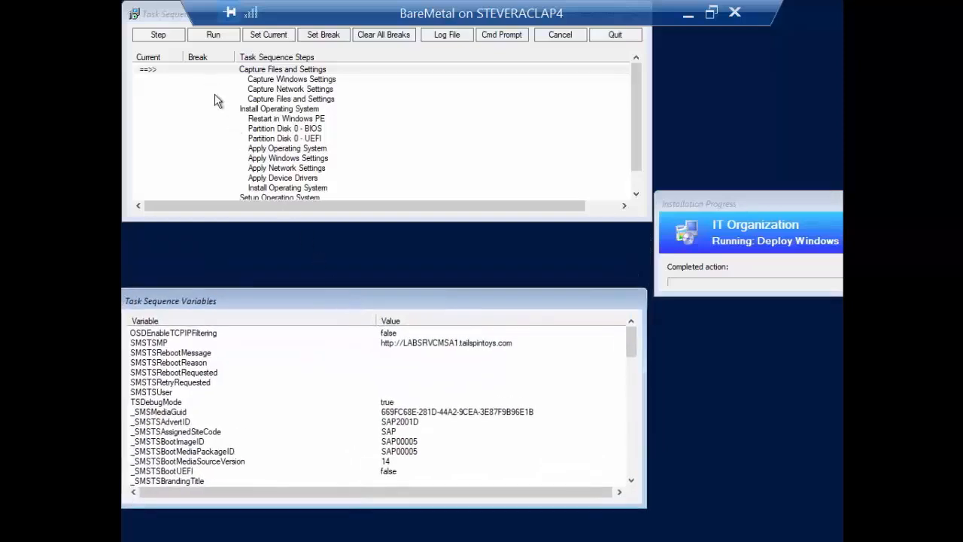
pyautogui.click(263, 239)
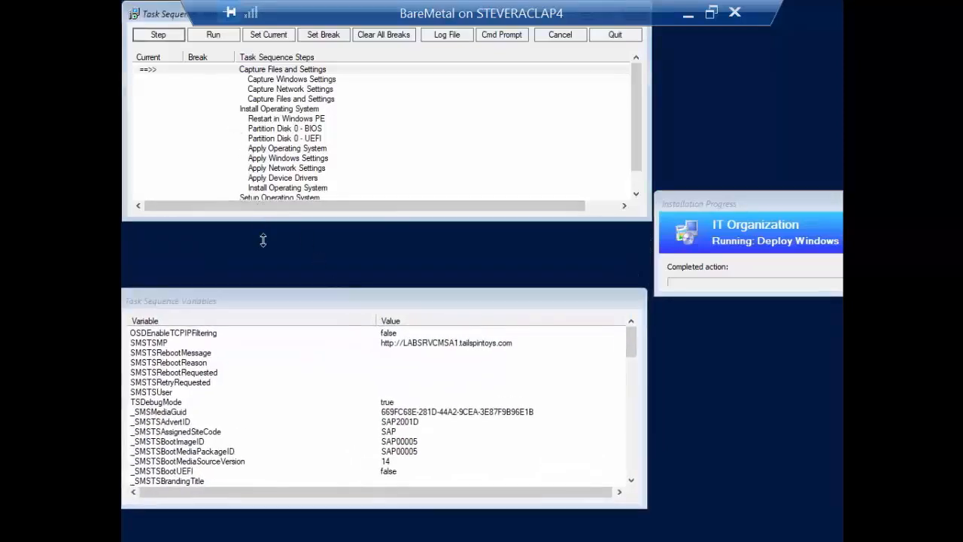
pyautogui.moveTo(264, 239); pyautogui.dragTo(263, 278)
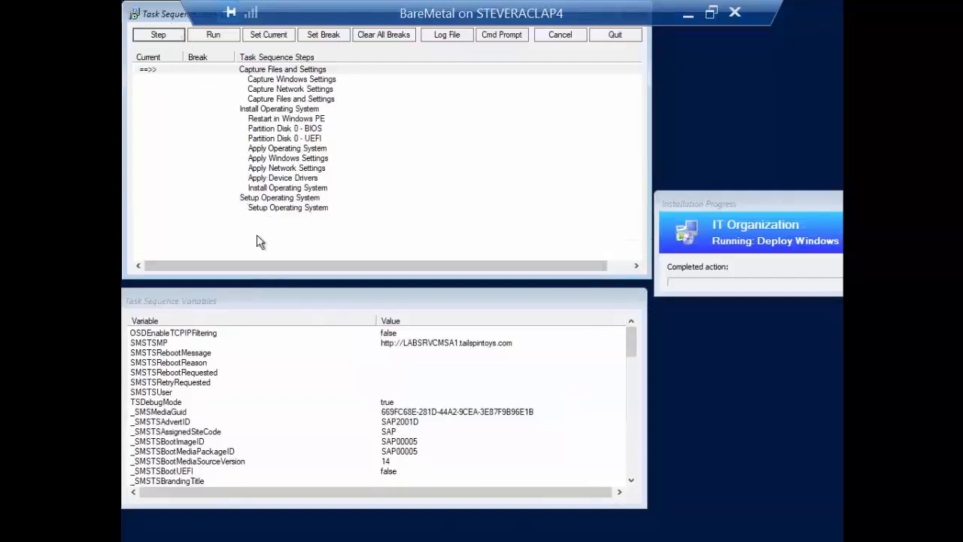
# Shorten the Task Sequence Debugger window to fit its step list and move it below the connection bar
pyautogui.moveTo(282, 275); pyautogui.dragTo(289, 239)
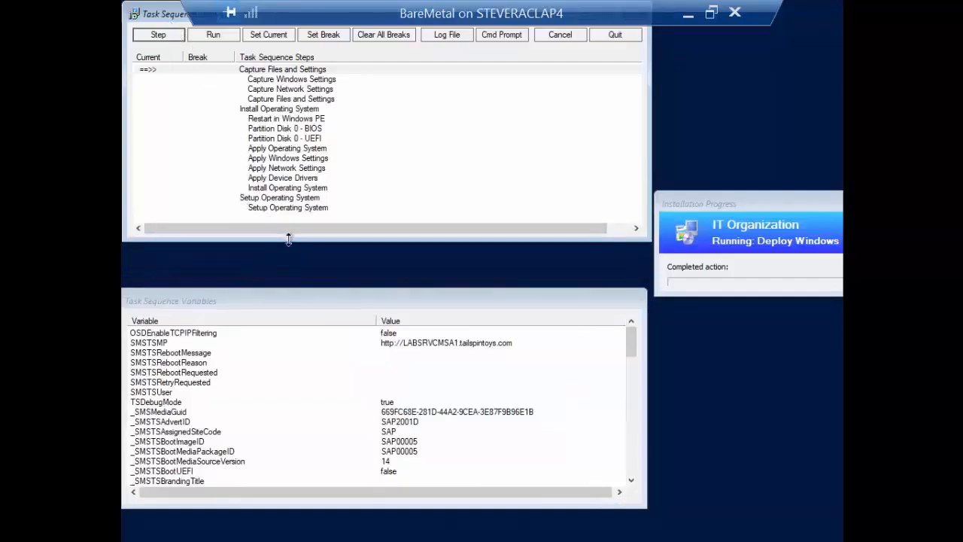
pyautogui.moveTo(177, 11); pyautogui.dragTo(168, 47)
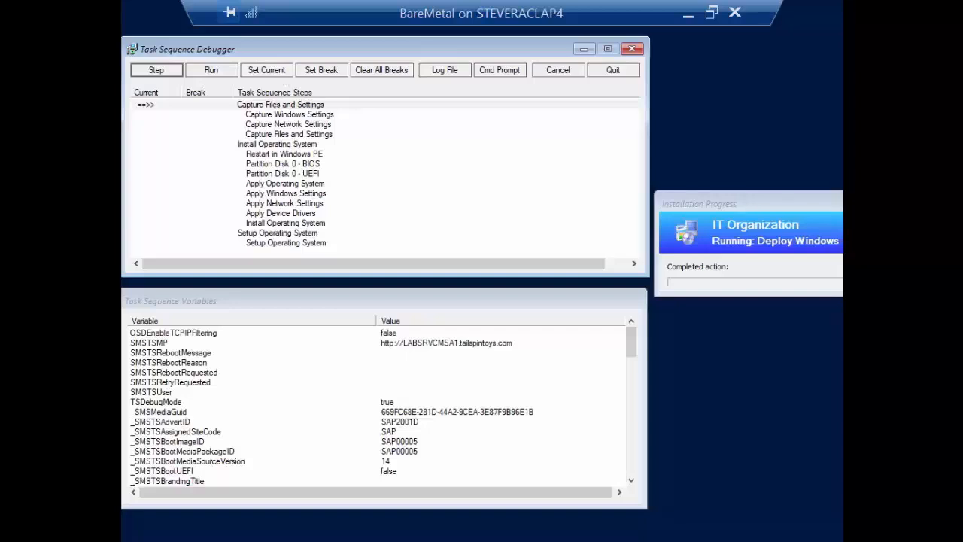
# Make Partition Disk 0 - UEFI the debugger's current step, and return the current position to the Capture Files and Settings group
pyautogui.click(242, 106)
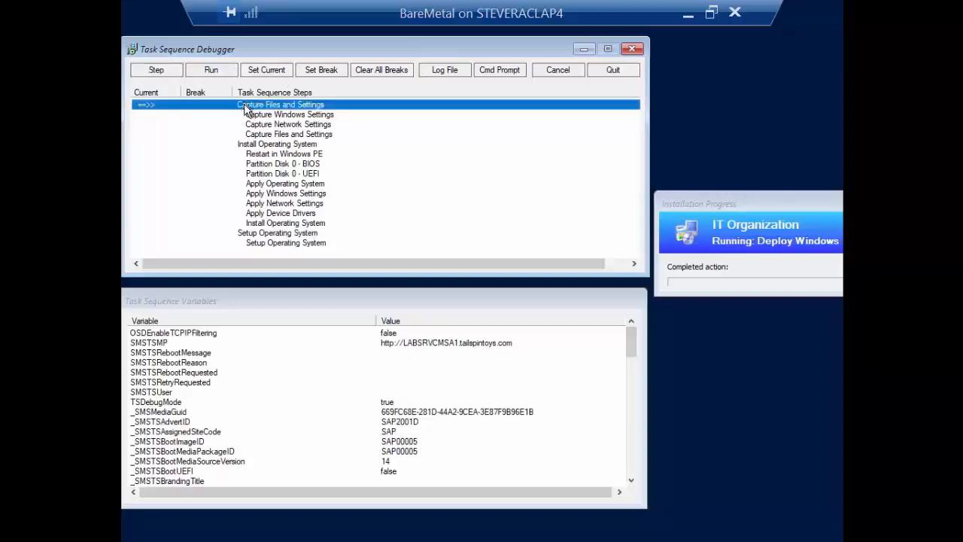
pyautogui.click(274, 175)
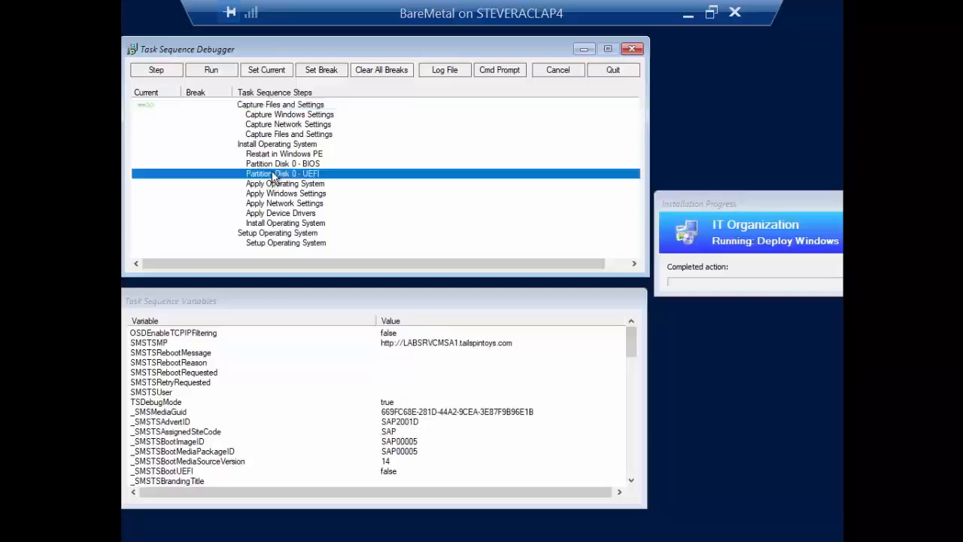
pyautogui.click(265, 71)
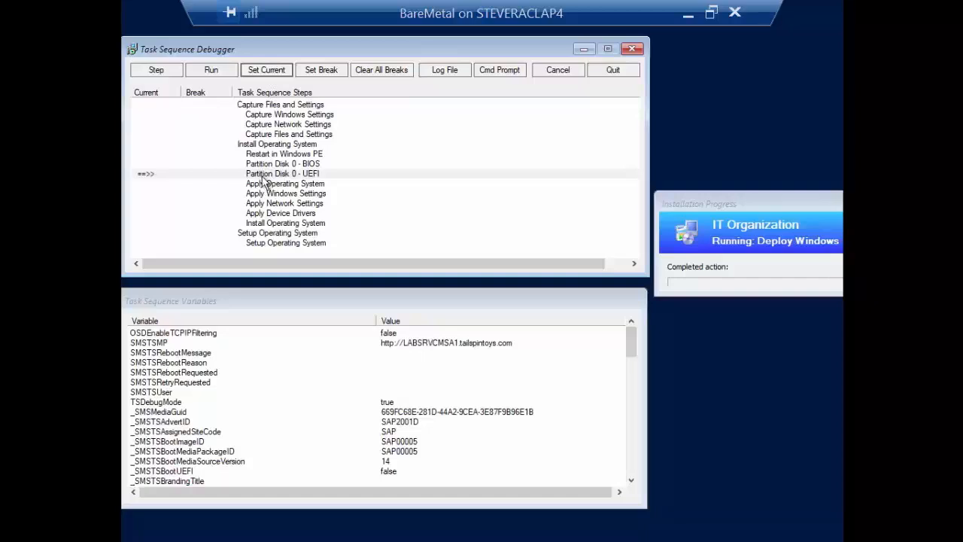
pyautogui.click(204, 106)
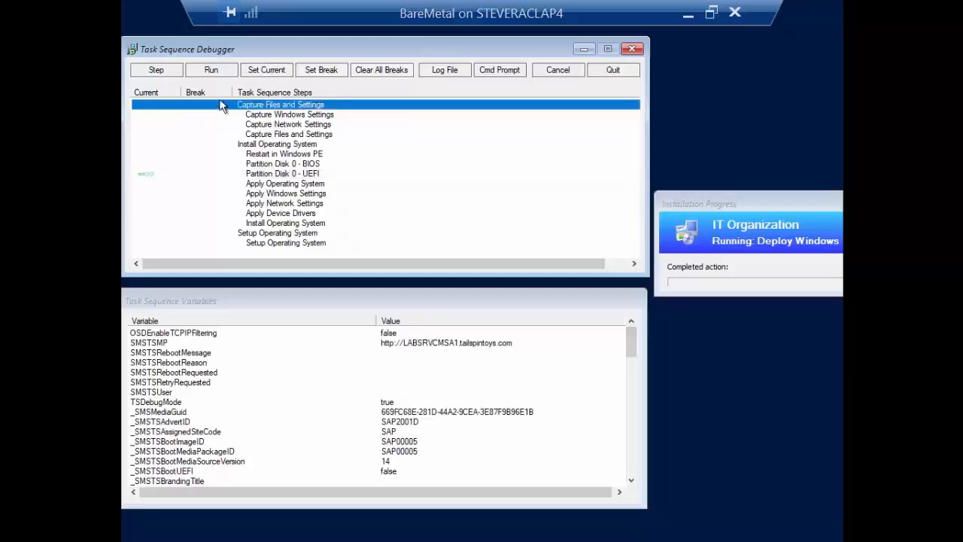
pyautogui.click(270, 71)
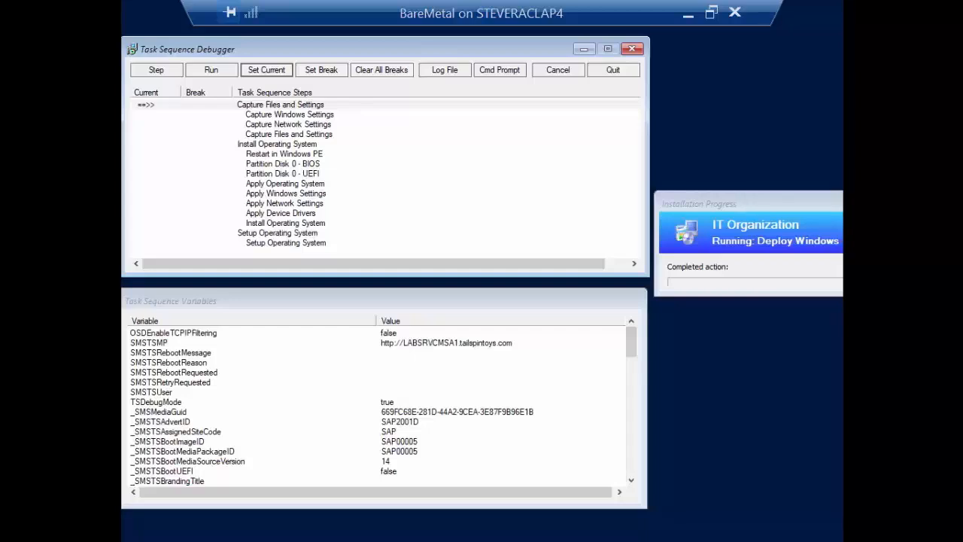
# Try breakpoints on the Capture Files and Settings and Setup Operating System groups, clearing all breaks after each
pyautogui.click(321, 70)
pyautogui.click(366, 73)
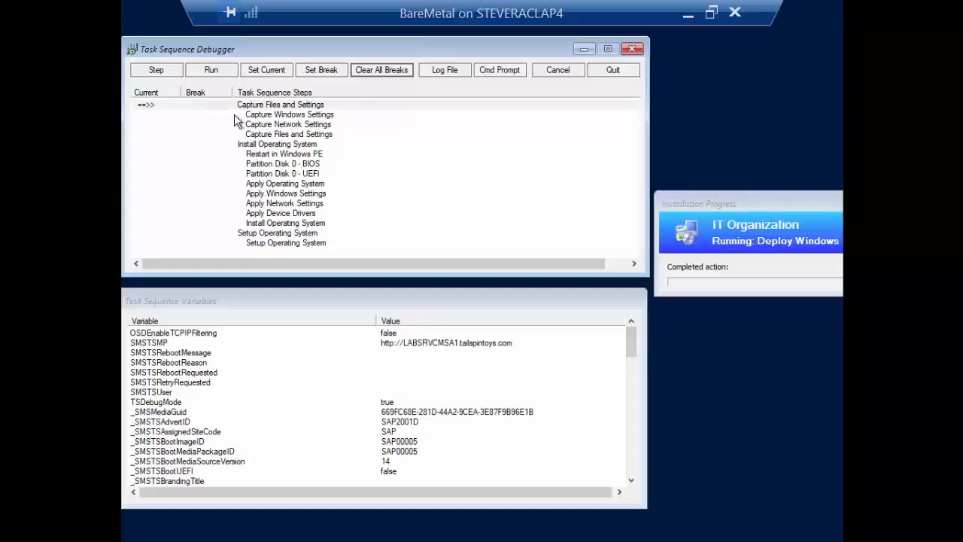
pyautogui.click(248, 235)
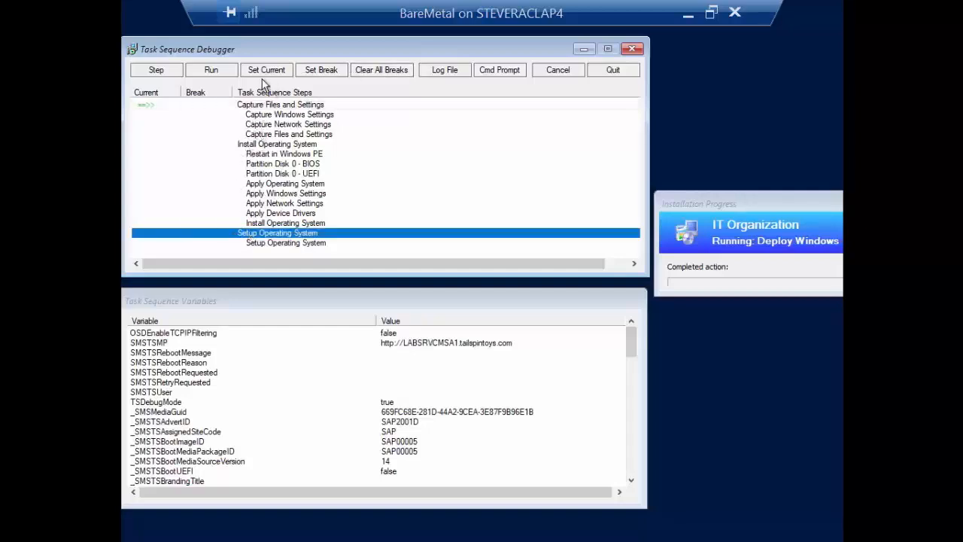
pyautogui.click(321, 71)
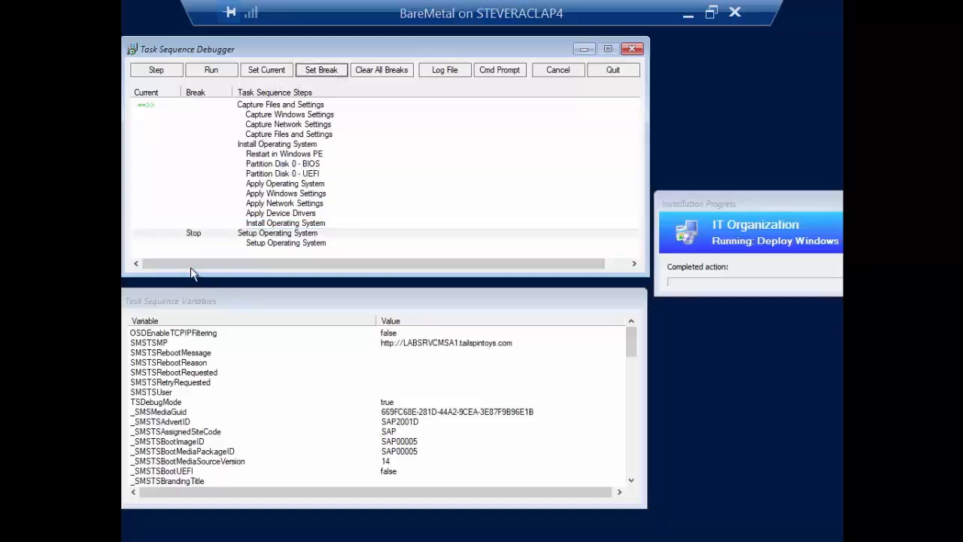
pyautogui.click(378, 72)
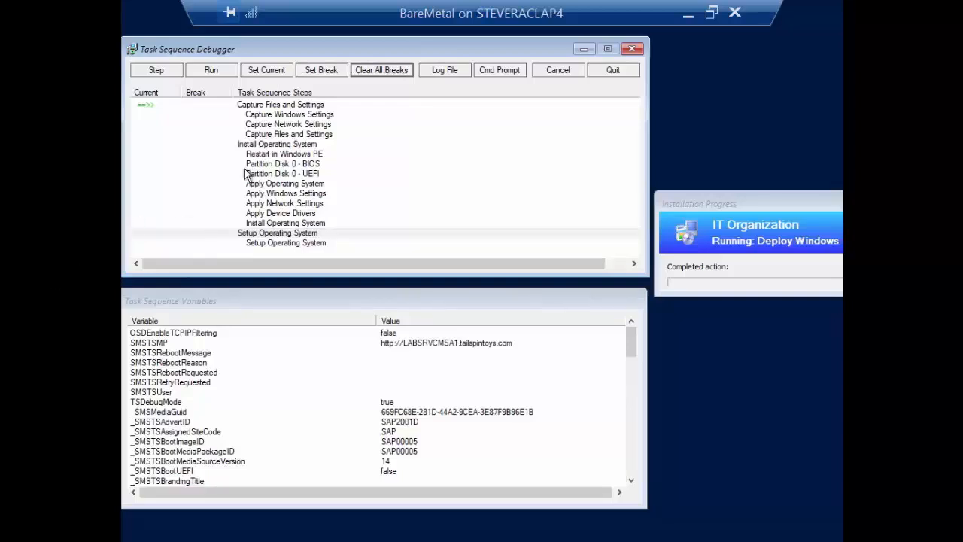
# Open the smsts.log file from the debugger and move the log viewer aside to uncover the task sequence steps
pyautogui.click(445, 72)
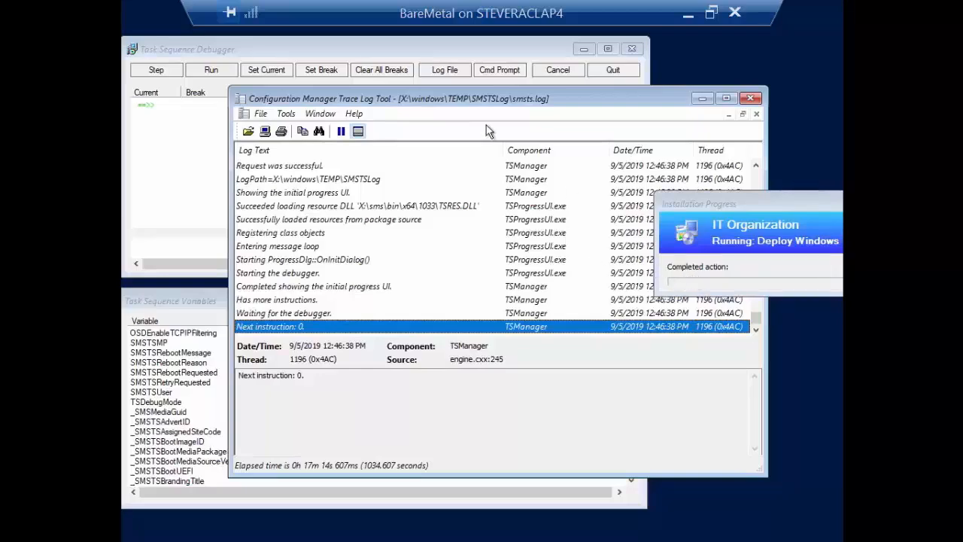
pyautogui.moveTo(443, 98)
pyautogui.mouseDown()
pyautogui.moveTo(831, 86)
pyautogui.moveTo(869, 48)
pyautogui.moveTo(883, 70)
pyautogui.moveTo(760, 90)
pyautogui.mouseUp()
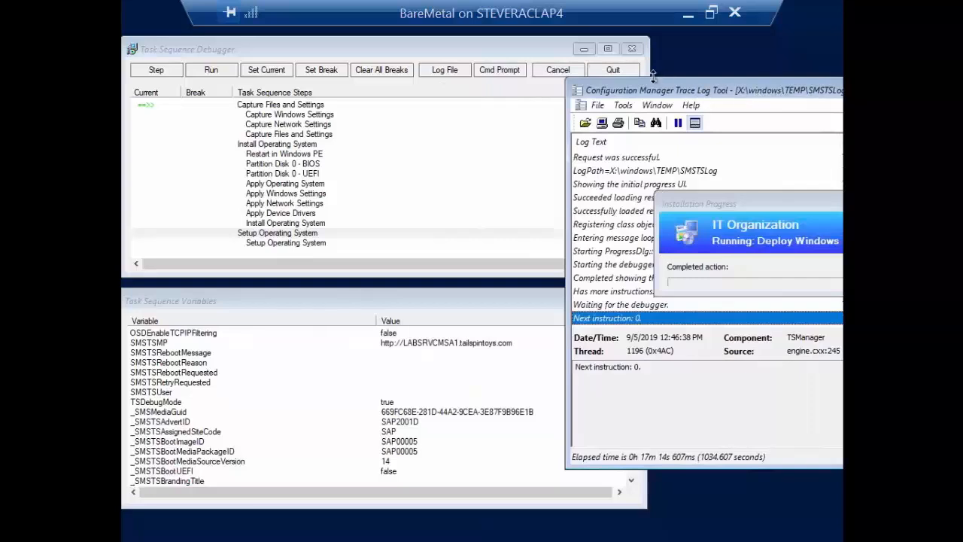
pyautogui.moveTo(618, 90)
pyautogui.mouseDown()
pyautogui.moveTo(670, 72)
pyautogui.moveTo(669, 107)
pyautogui.mouseUp()
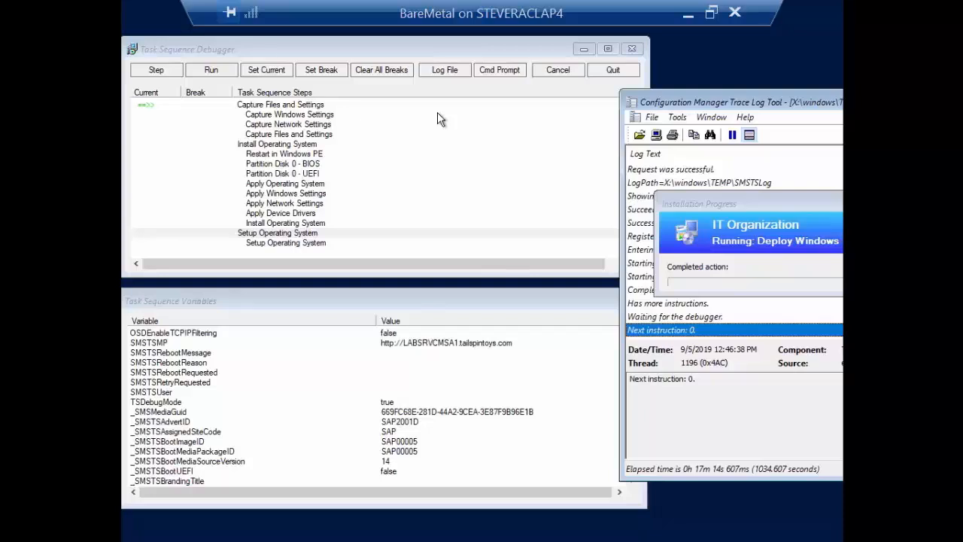
# Open a command prompt from the debugger and close it again
pyautogui.click(501, 72)
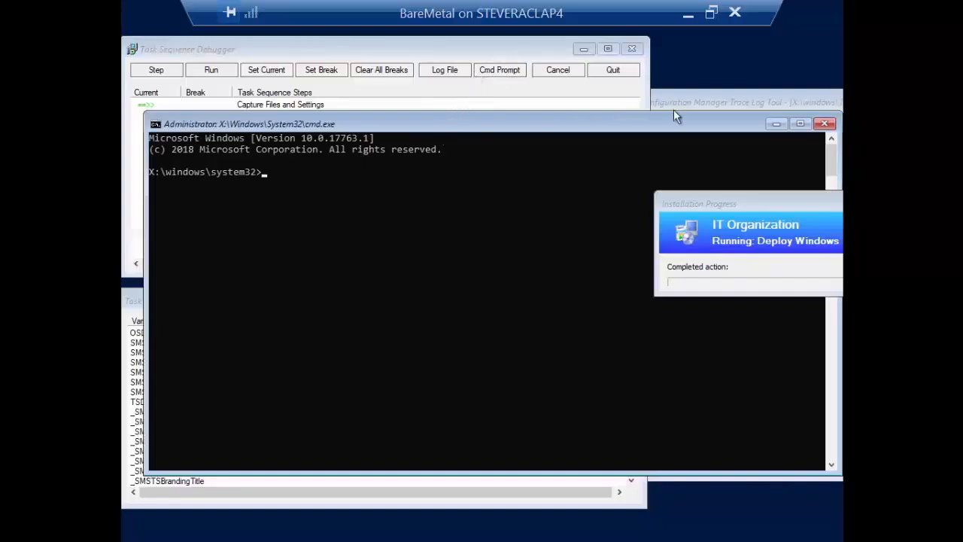
pyautogui.click(824, 124)
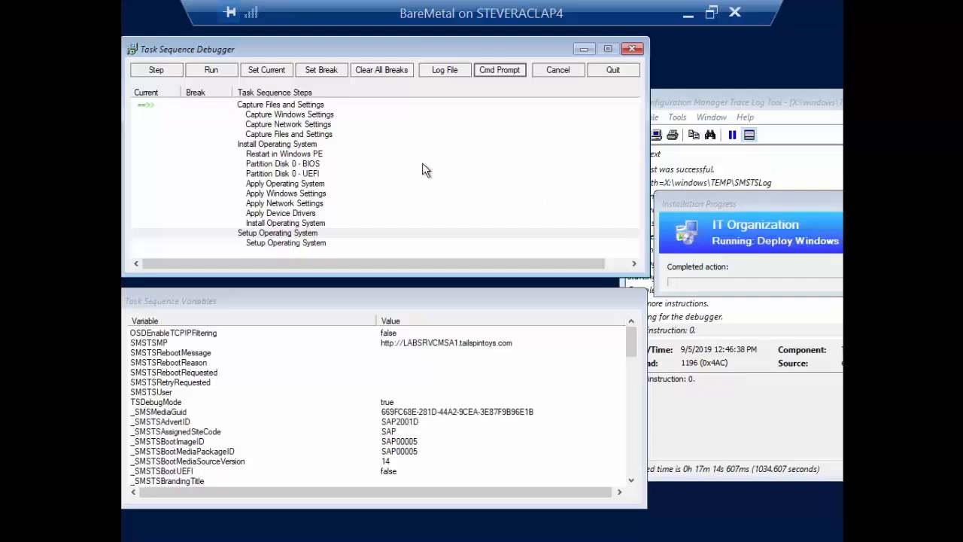
# Move the log viewer clear of the debugger and step through the Capture Files and Settings group
pyautogui.click(245, 106)
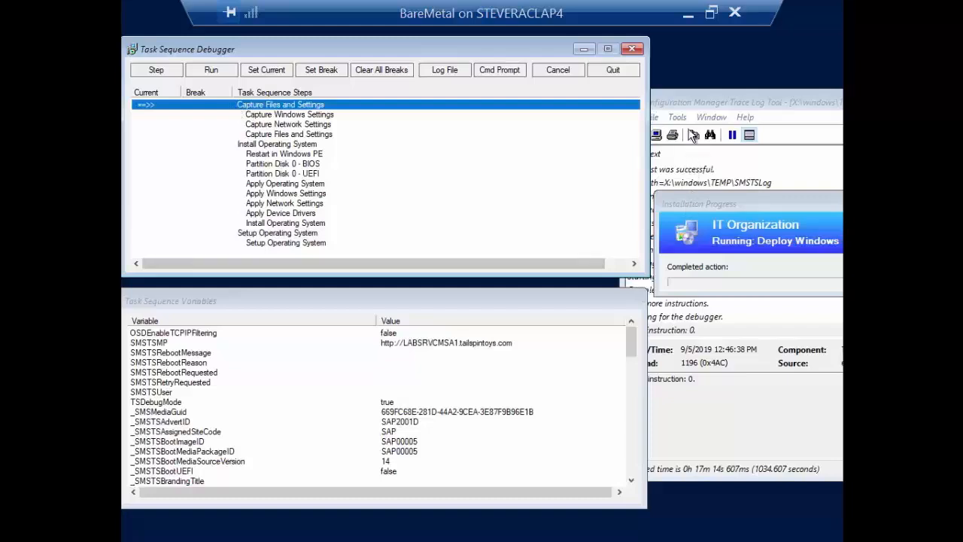
pyautogui.click(706, 108)
pyautogui.moveTo(706, 107)
pyautogui.mouseDown()
pyautogui.moveTo(723, 109)
pyautogui.moveTo(726, 158)
pyautogui.mouseUp()
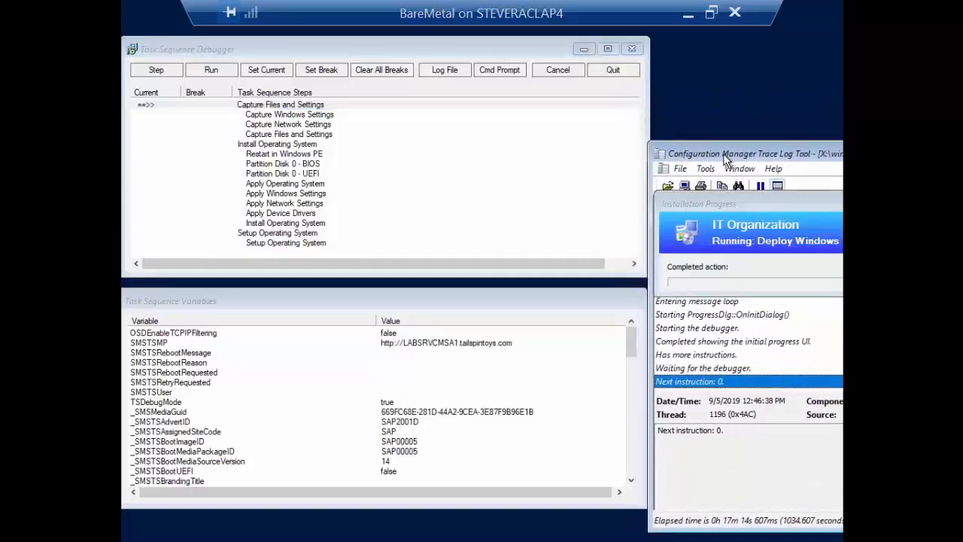
pyautogui.click(159, 72)
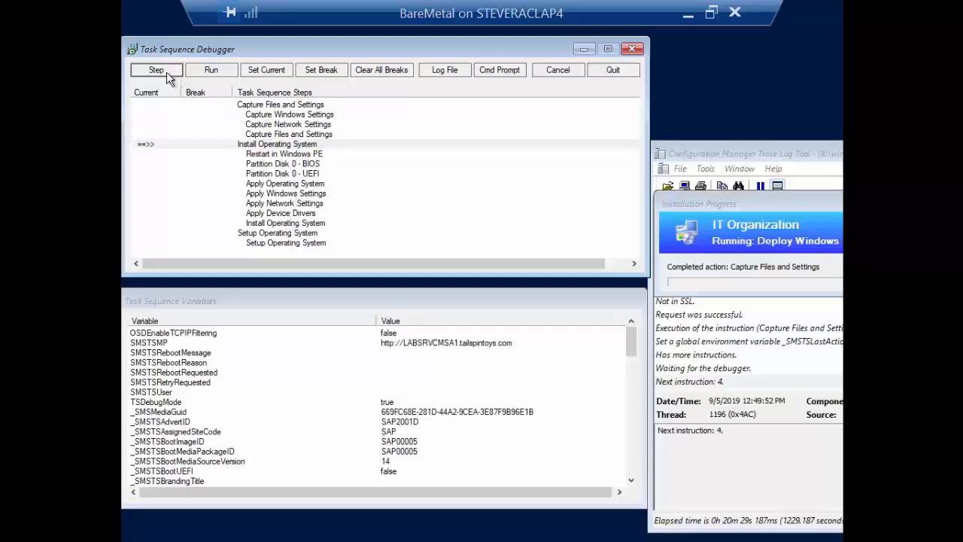
# Set breakpoints on the Setup Operating System group and the Install Operating System step, and run the task sequence
pyautogui.click(272, 233)
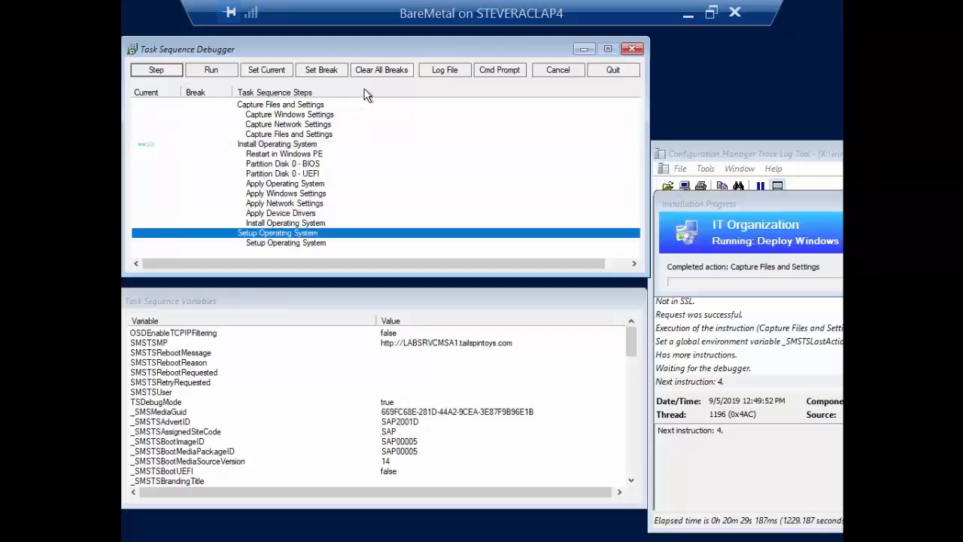
pyautogui.click(324, 72)
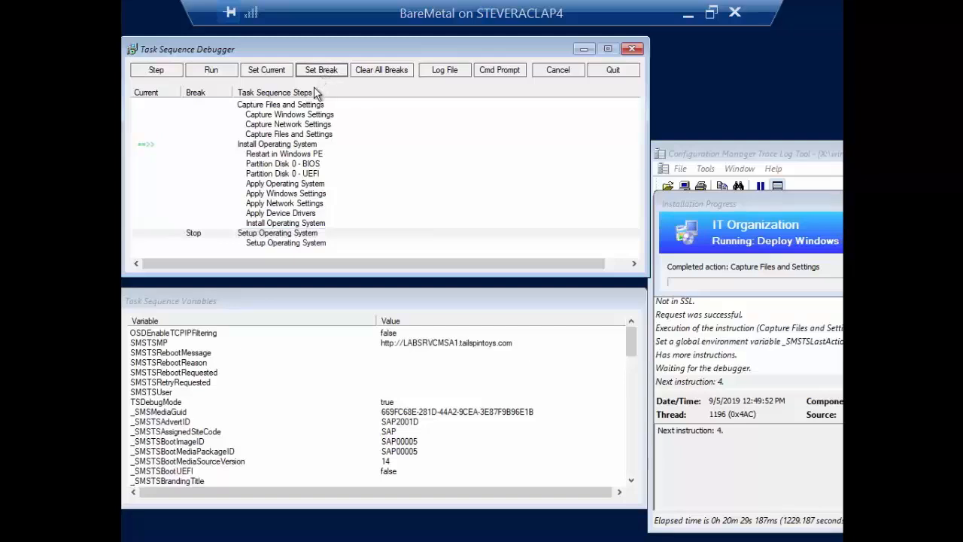
pyautogui.click(294, 223)
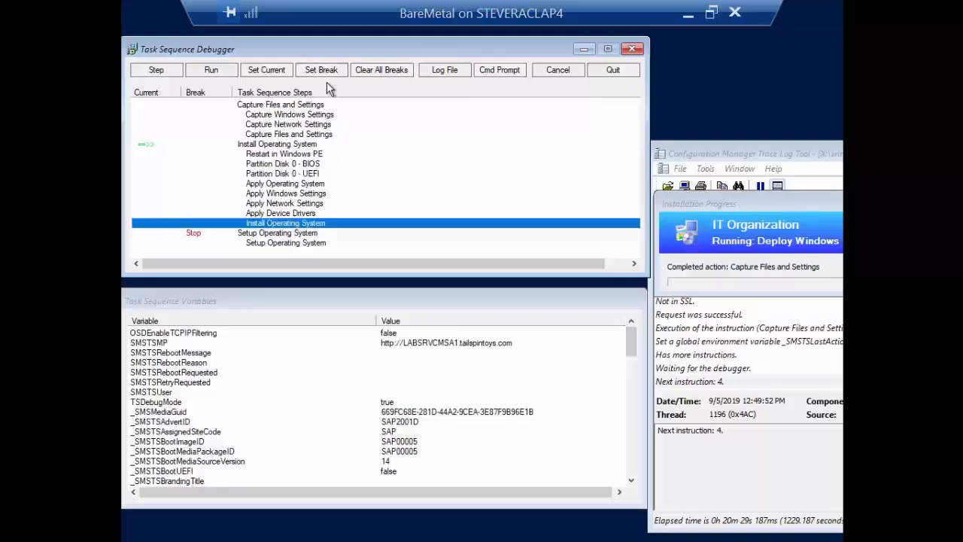
pyautogui.click(326, 76)
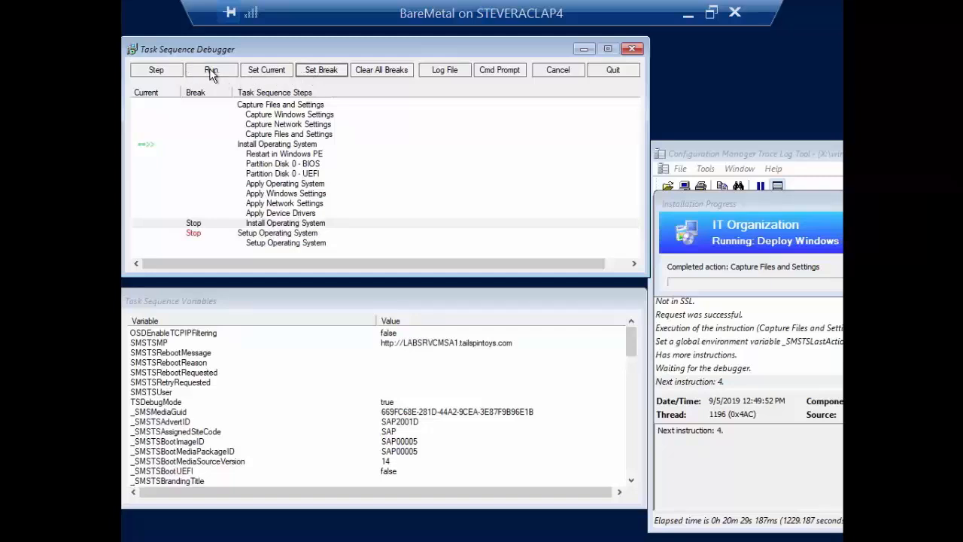
pyautogui.click(211, 71)
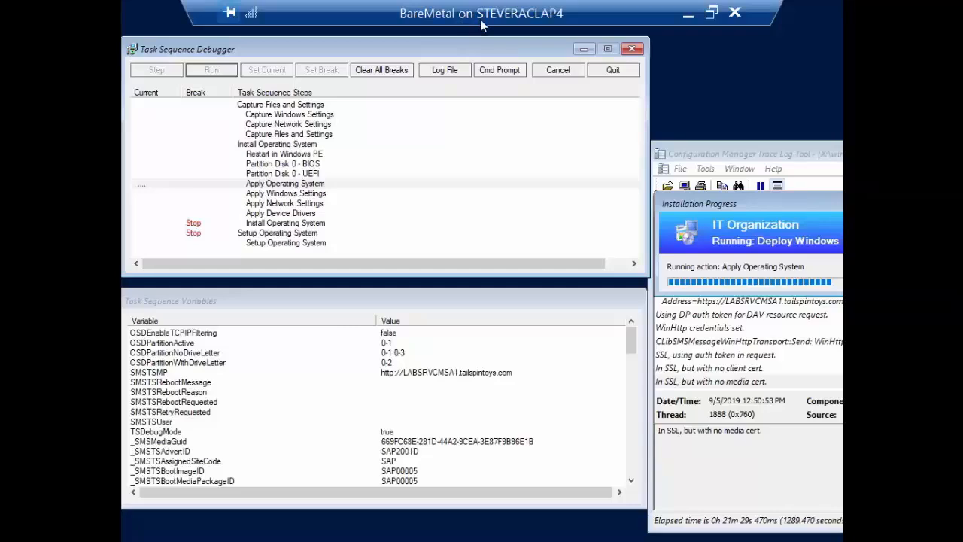
# Switch from the BareMetal session to the LABSRV10-2 virtual machine in full screen
pyautogui.doubleClick(417, 23)
pyautogui.moveTo(413, 26); pyautogui.dragTo(962, 181)
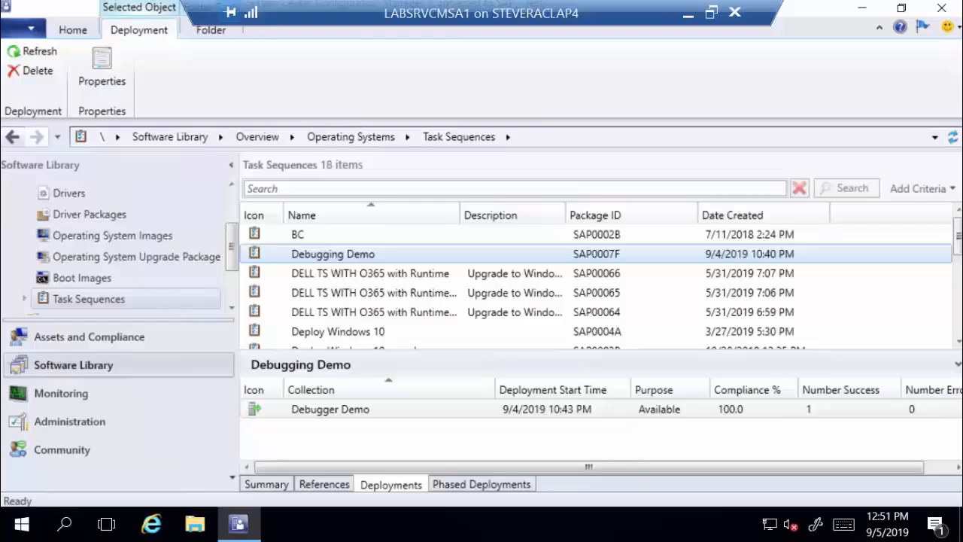
pyautogui.moveTo(962, 69); pyautogui.dragTo(471, 52)
pyautogui.doubleClick(471, 46)
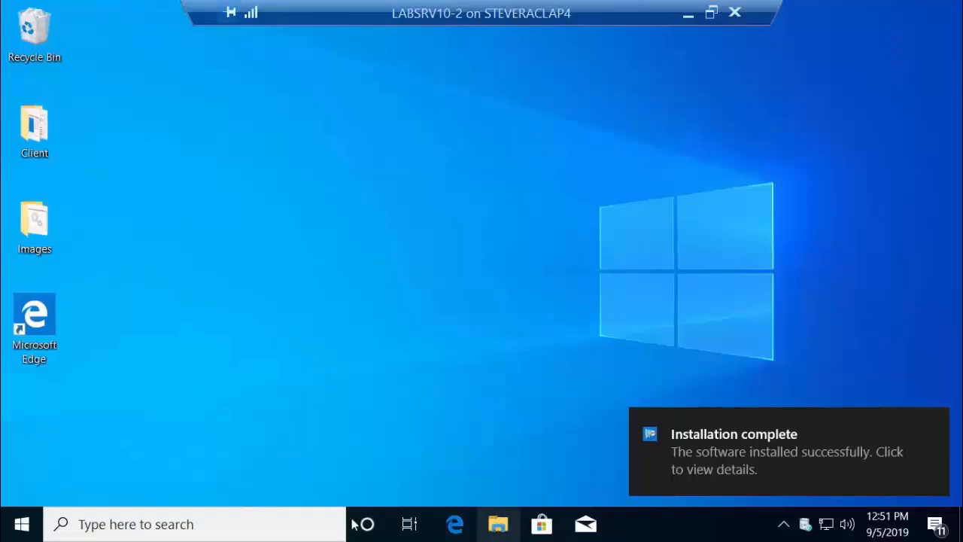
# Open Software Center and reinstall the Debugging Demo task sequence
pyautogui.click(274, 530)
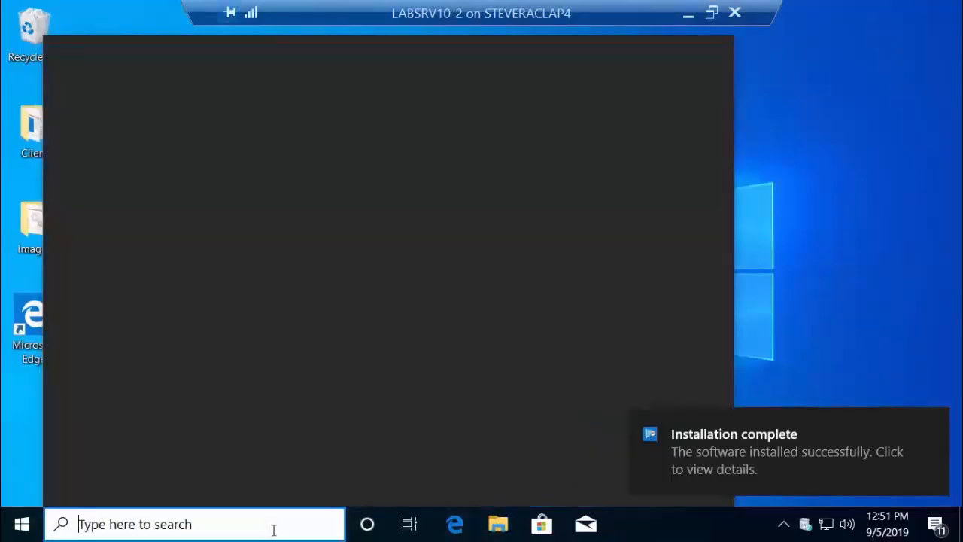
pyautogui.write('software center')
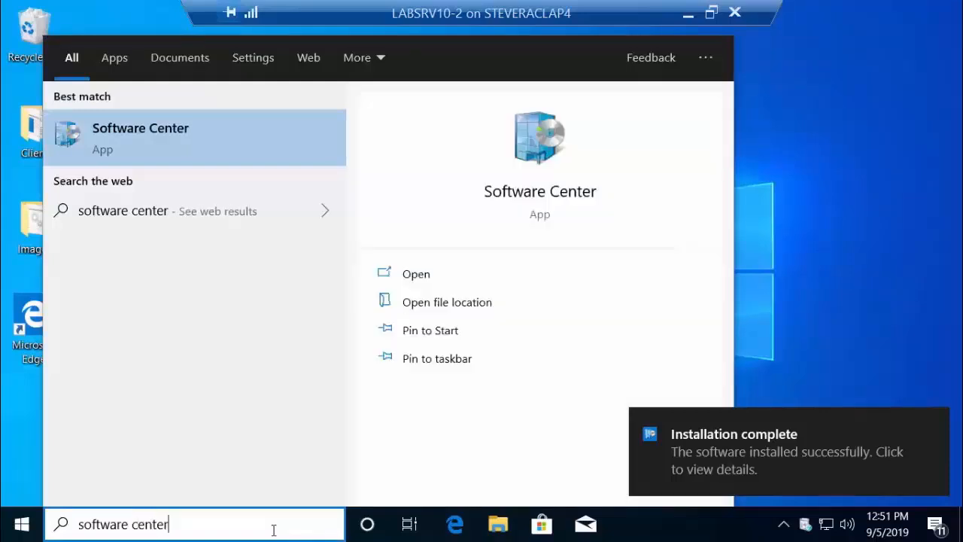
pyautogui.press('Return')
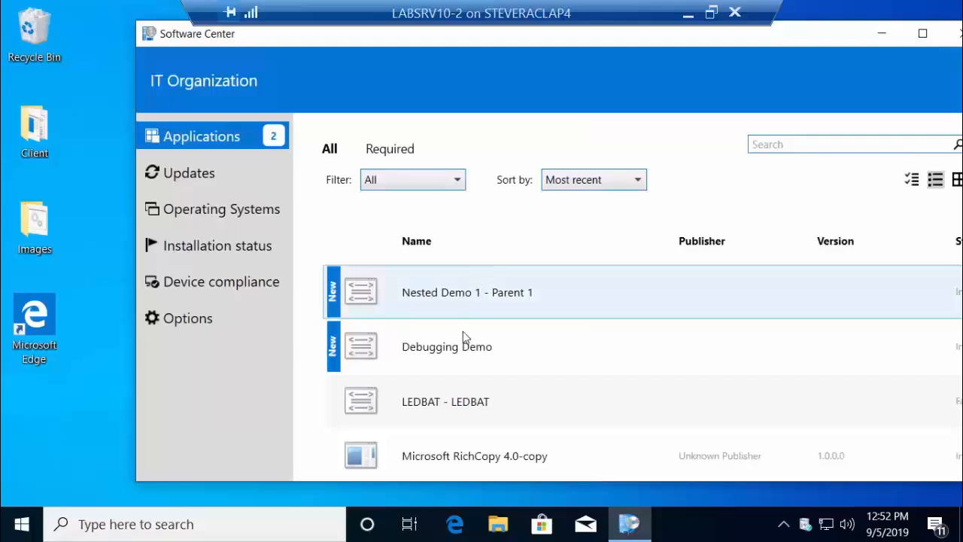
pyautogui.click(460, 347)
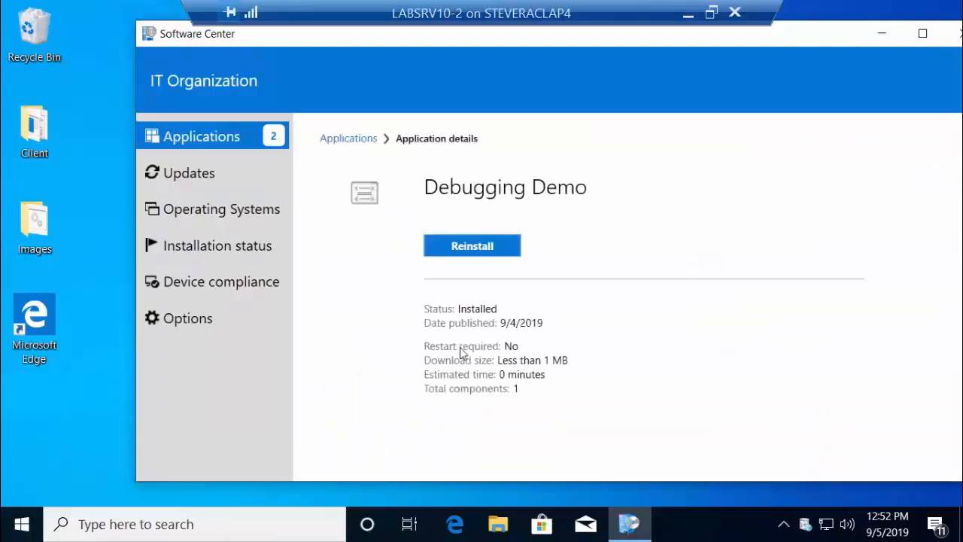
pyautogui.click(478, 257)
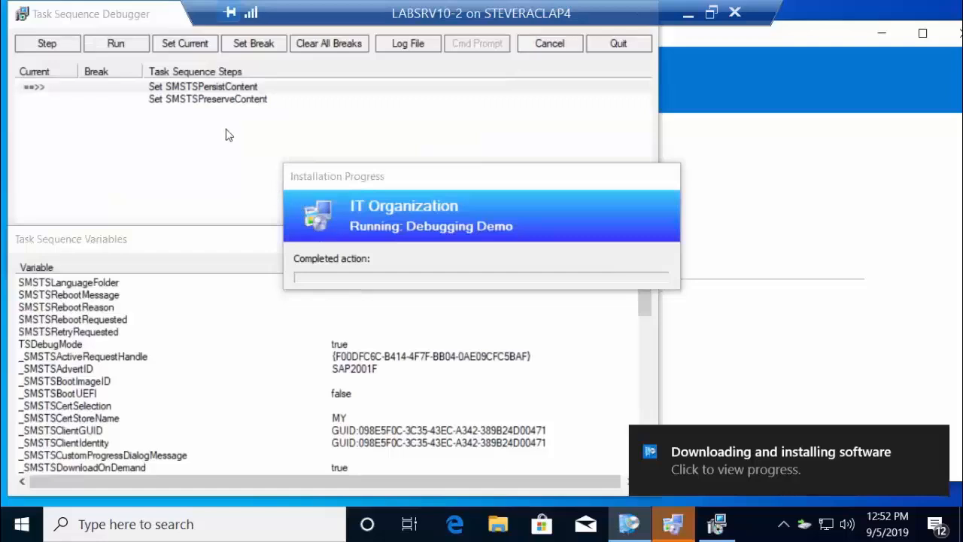
# Run the Debugging Demo sequence in the debugger without breakpoints and return to Software Center's application list
pyautogui.click(212, 85)
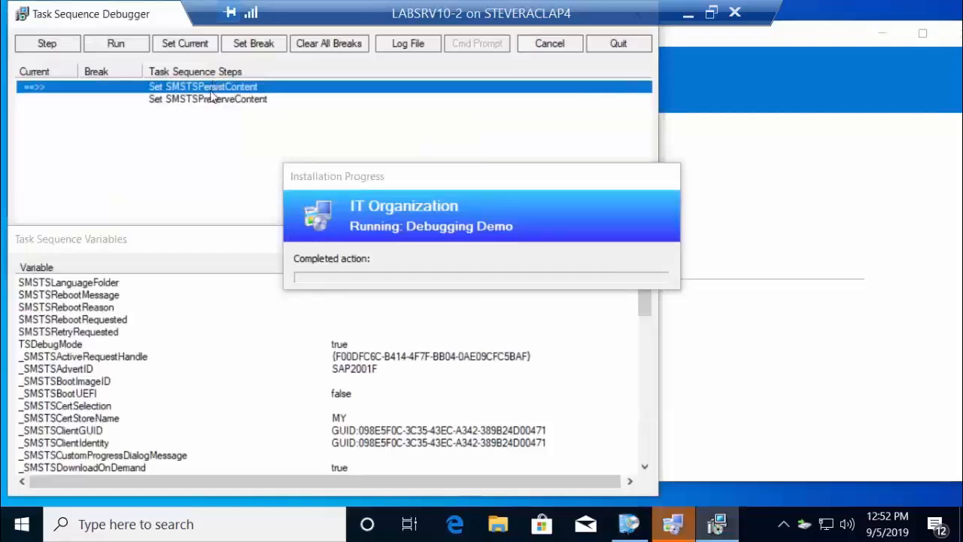
pyautogui.click(210, 100)
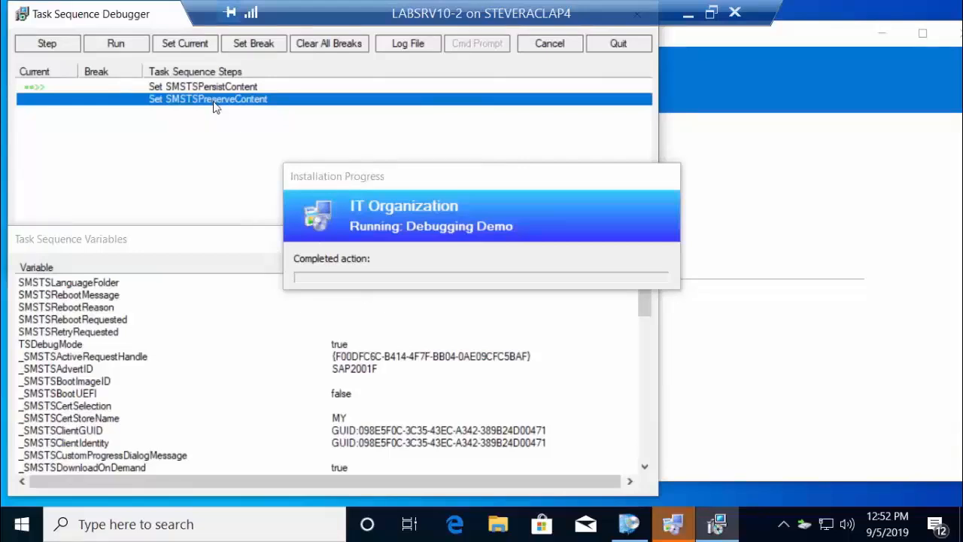
pyautogui.click(115, 44)
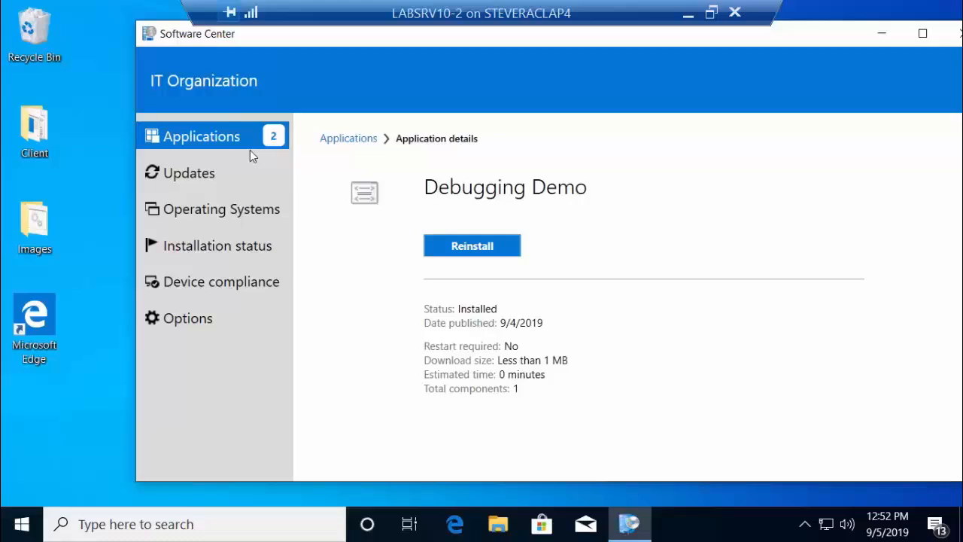
pyautogui.click(216, 140)
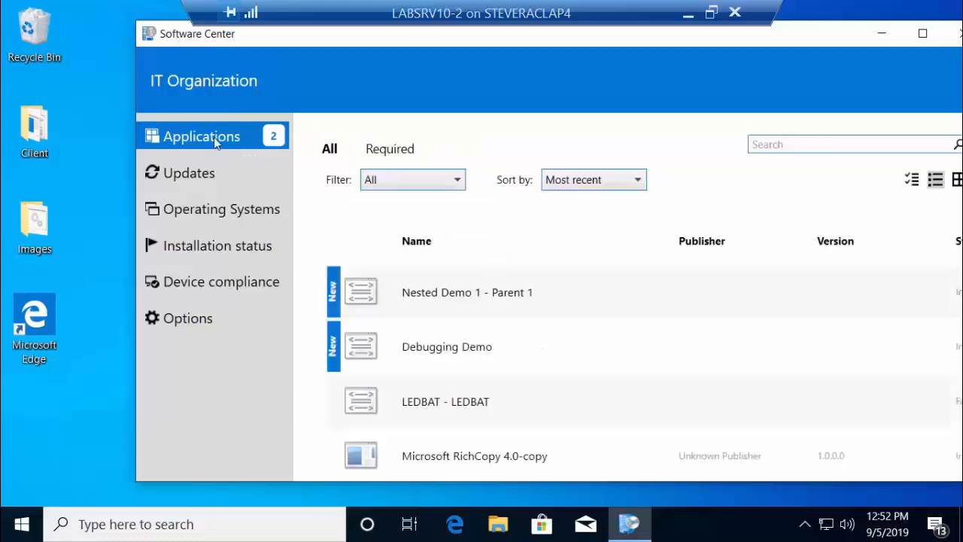
# Reinstall Nested Demo 1 - Parent 1 and arrange the progress, variables and debugger windows to uncover the full list of nested steps
pyautogui.click(413, 306)
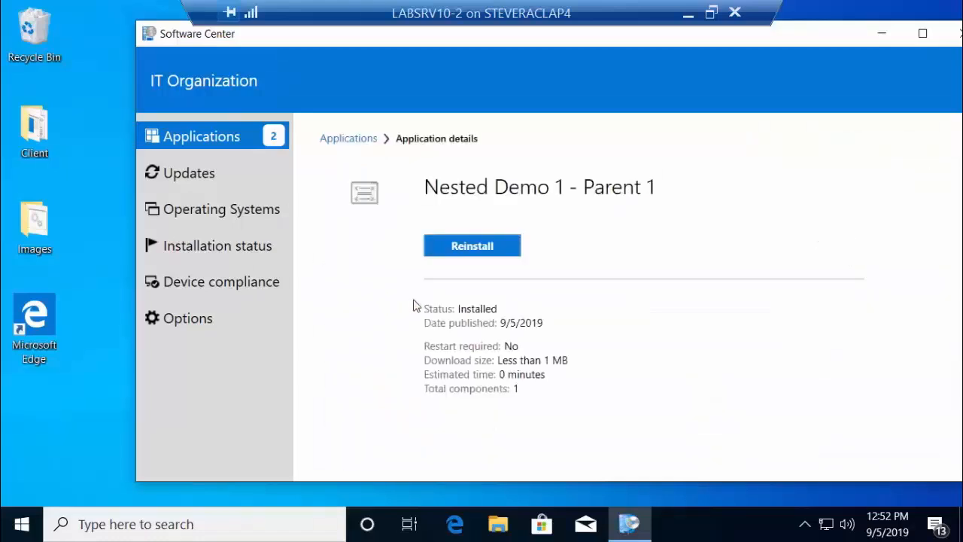
pyautogui.click(485, 254)
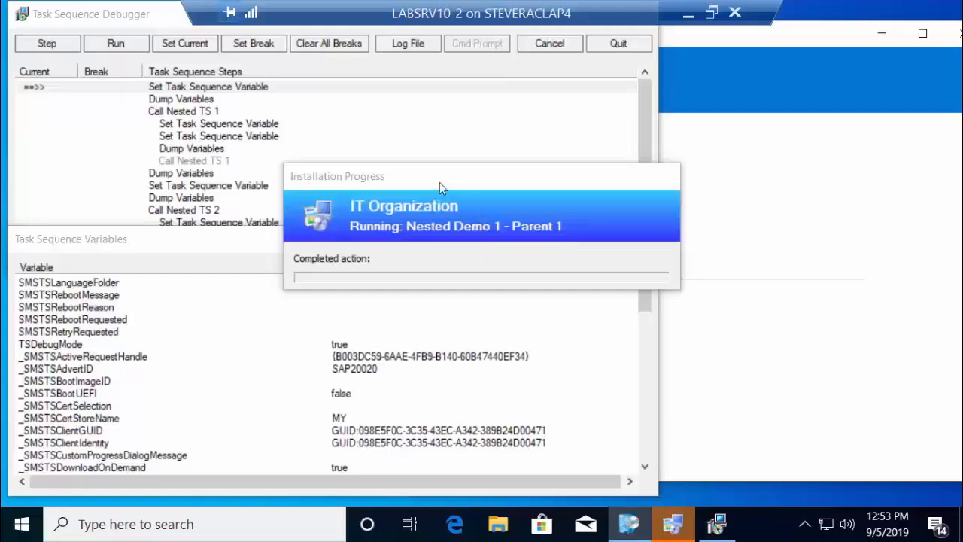
pyautogui.moveTo(440, 182); pyautogui.dragTo(840, 227)
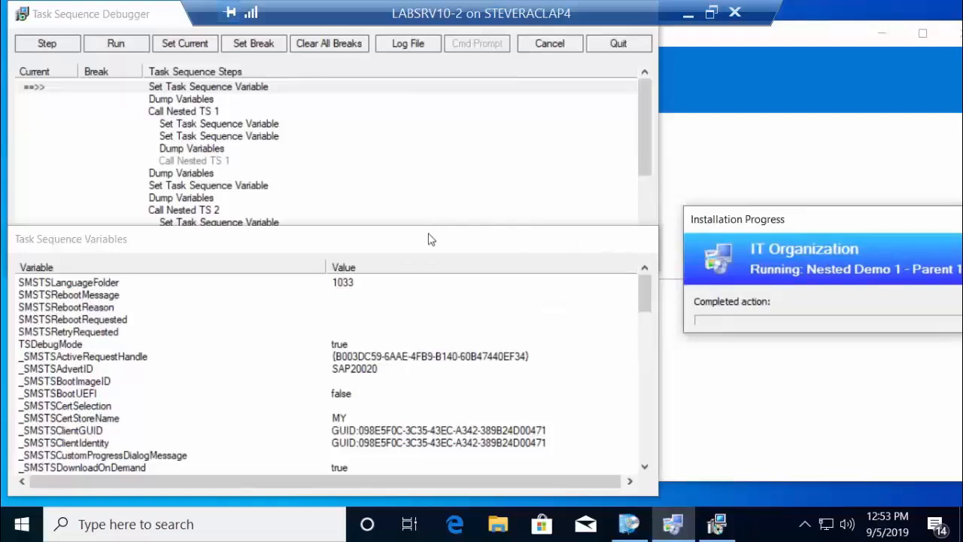
pyautogui.moveTo(424, 241); pyautogui.dragTo(418, 350)
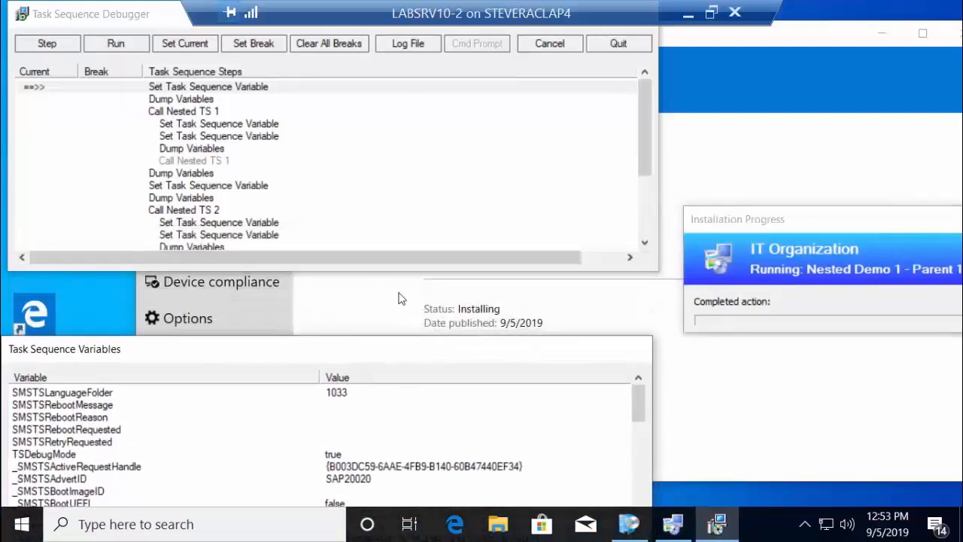
pyautogui.moveTo(378, 270); pyautogui.dragTo(372, 381)
pyautogui.scroll(-1, 358, 314)
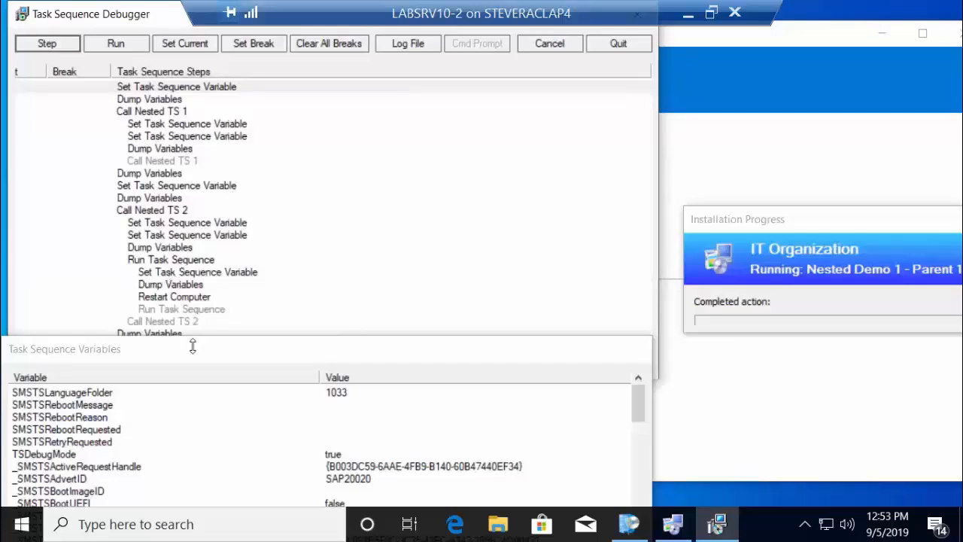
pyautogui.moveTo(269, 357); pyautogui.dragTo(291, 364)
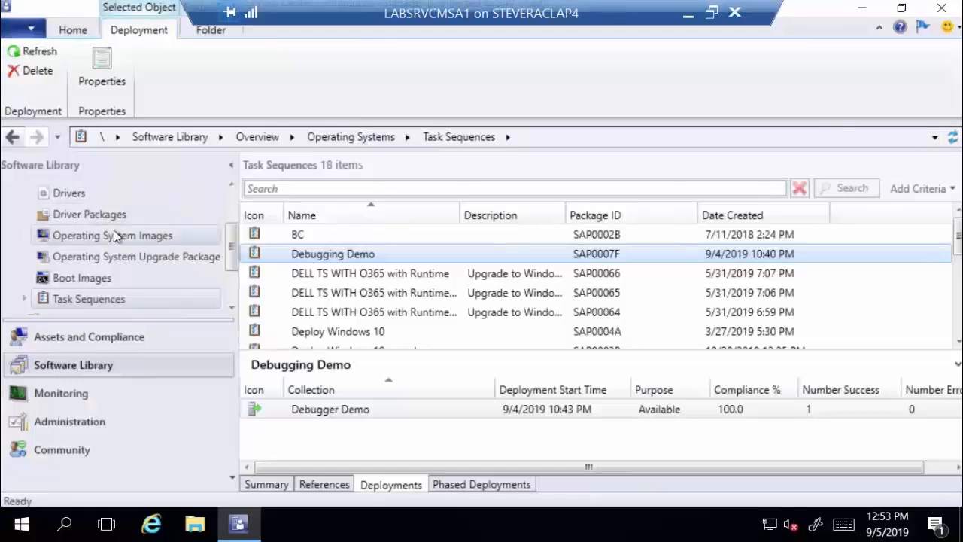
# Switch to the Configuration Manager console on LABSRVCMSA1 and select Nested Demo 1 - Parent 1 in the Nested task sequences folder
pyautogui.scroll(-1, 114, 230)
pyautogui.click(25, 257)
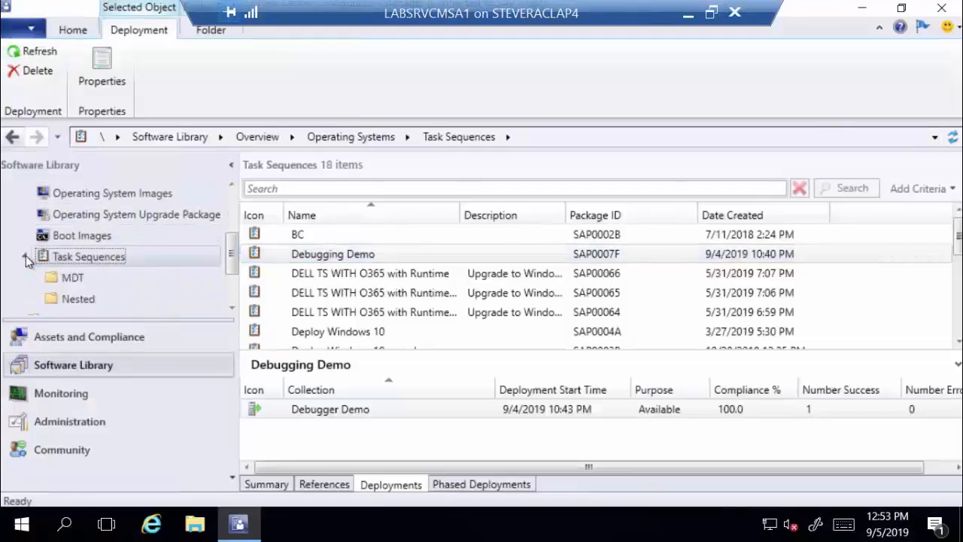
pyautogui.click(79, 300)
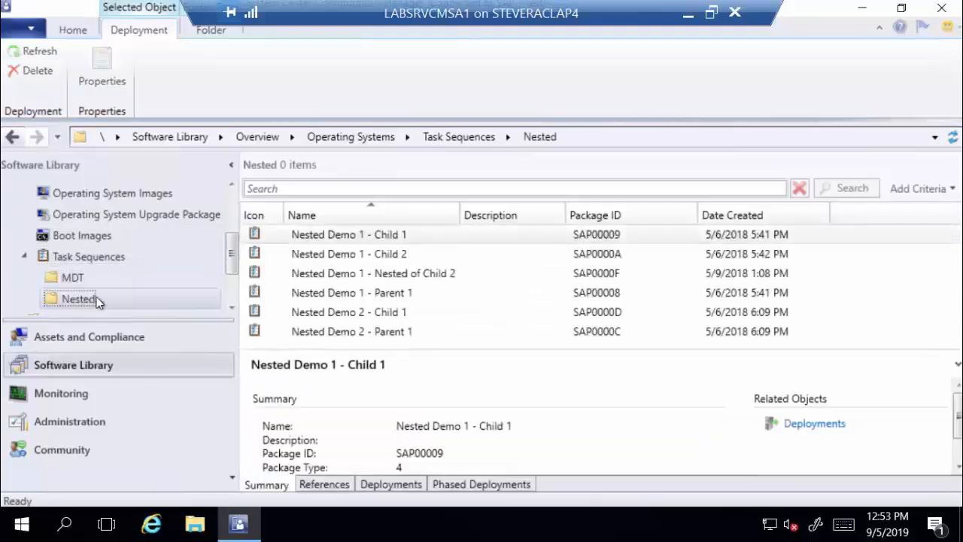
pyautogui.click(399, 295)
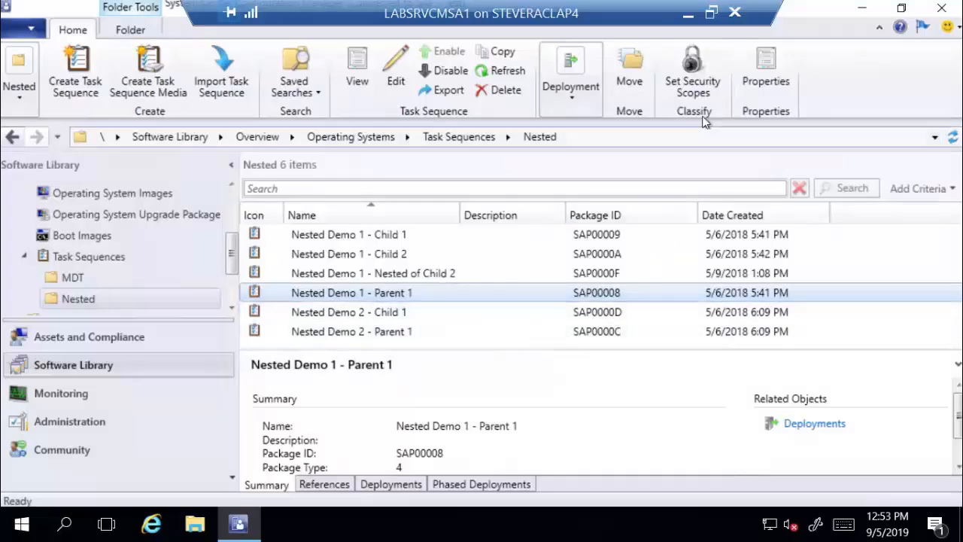
# Return to the LABSRV10-2 debugger session and bring the whole Task Sequence Variables window into view for examination
pyautogui.click(688, 13)
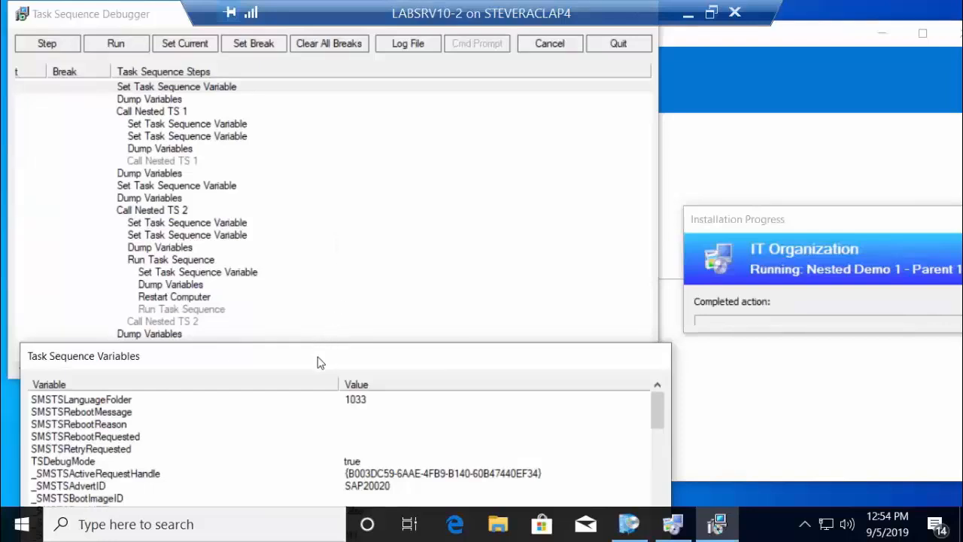
pyautogui.moveTo(320, 362); pyautogui.dragTo(318, 191)
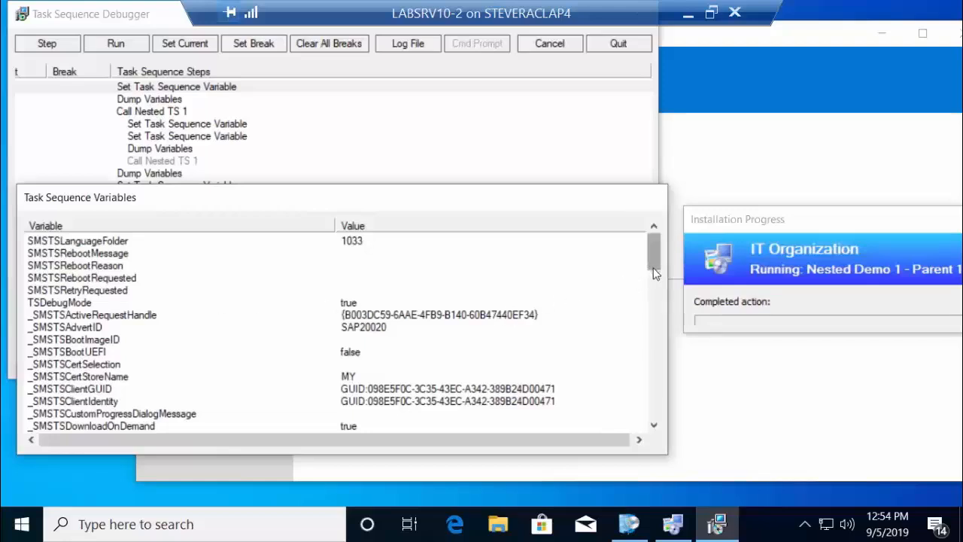
pyautogui.moveTo(654, 274)
pyautogui.mouseDown()
pyautogui.moveTo(652, 433)
pyautogui.moveTo(656, 260)
pyautogui.moveTo(645, 261)
pyautogui.mouseUp()
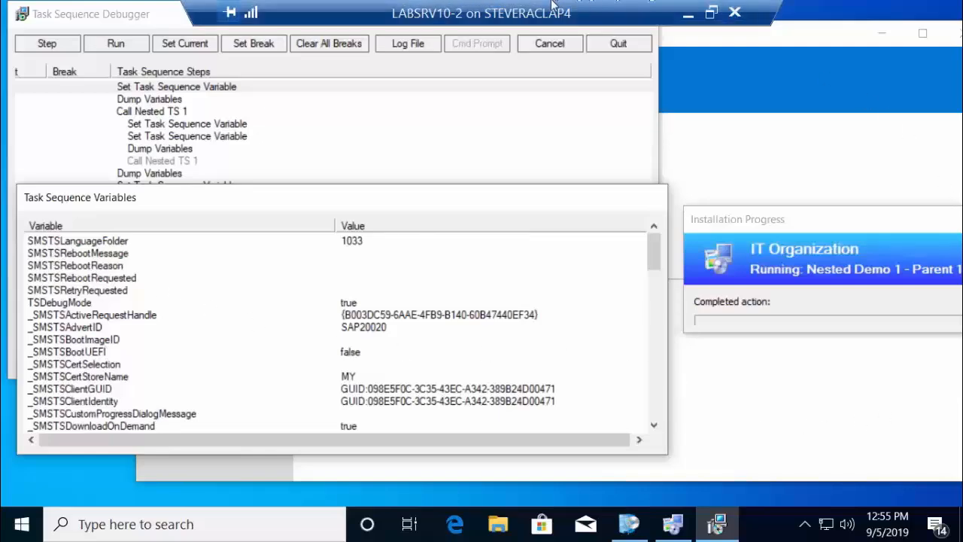
# Switch to the BareMetal virtual machine in full screen and examine the log entries around the failed Apply Operating System action
pyautogui.doubleClick(635, 15)
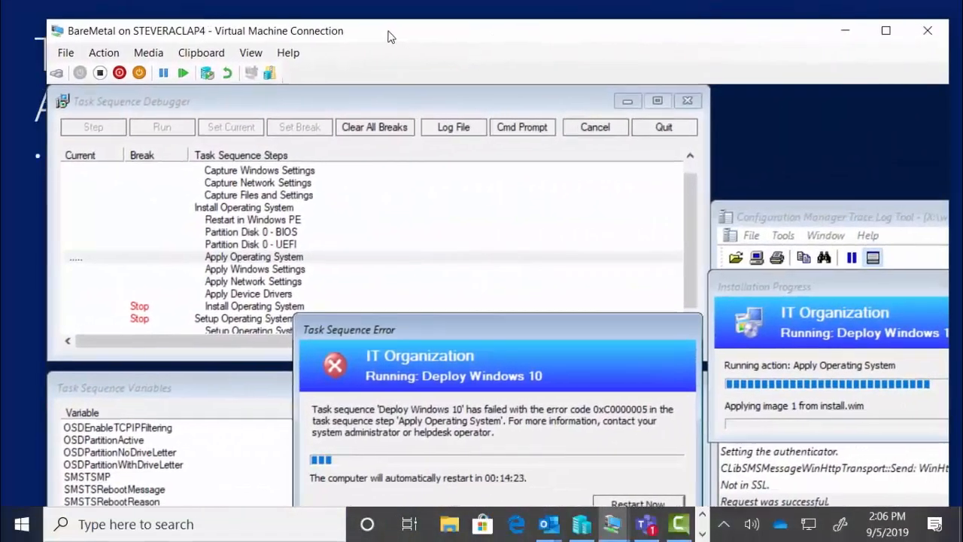
pyautogui.doubleClick(389, 39)
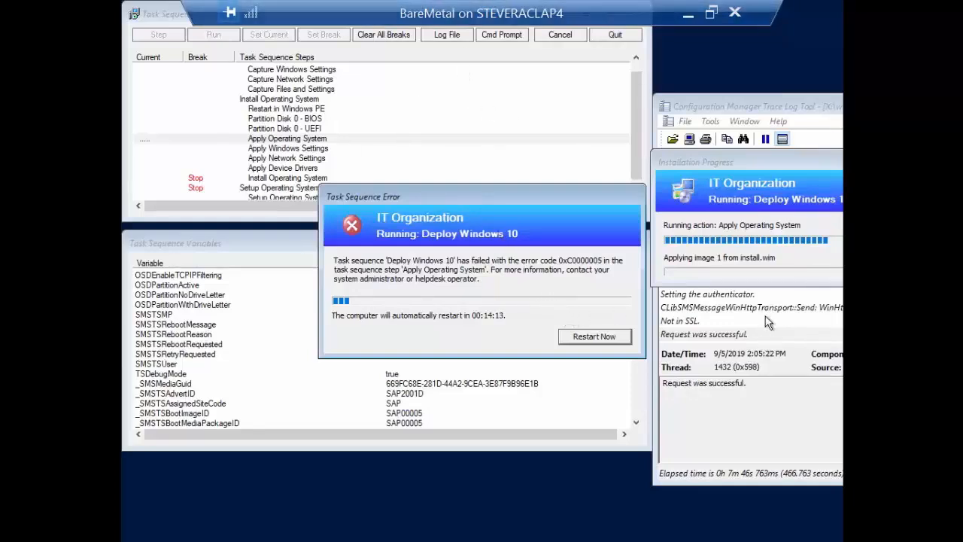
pyautogui.scroll(1, 779, 307)
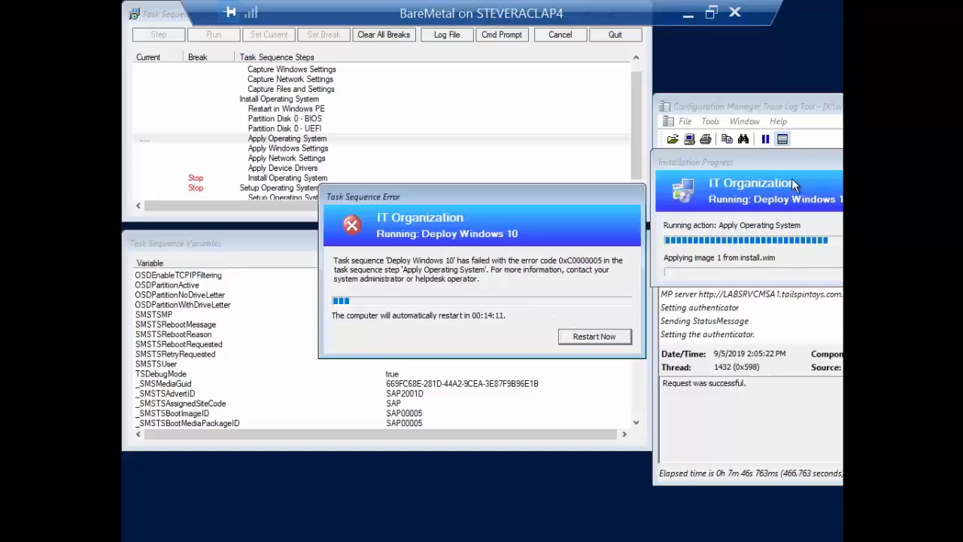
pyautogui.moveTo(785, 168); pyautogui.dragTo(822, 24)
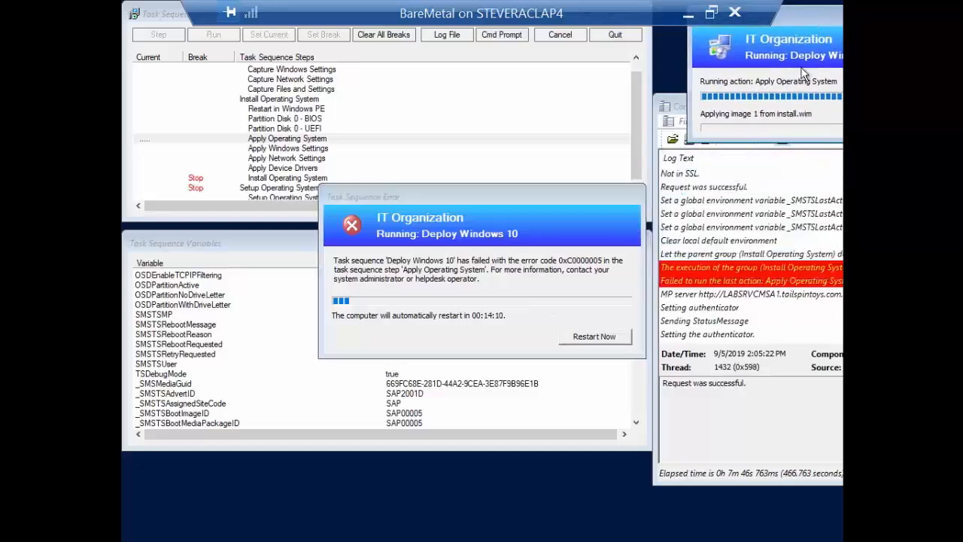
pyautogui.click(756, 281)
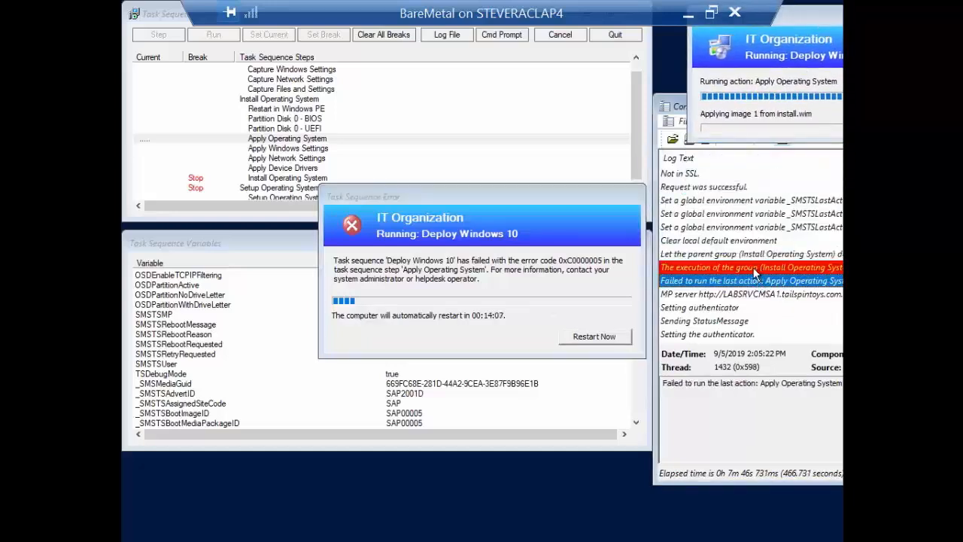
pyautogui.click(752, 268)
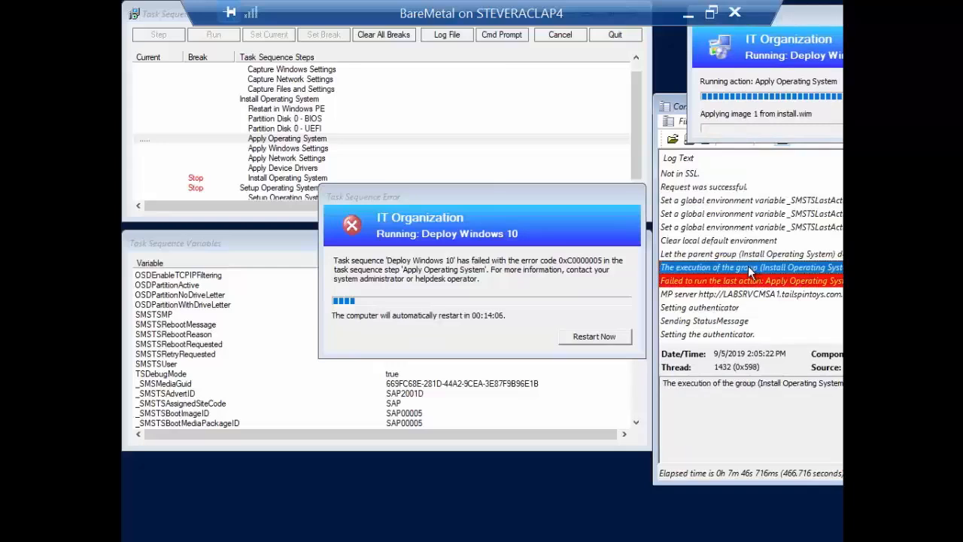
pyautogui.click(690, 254)
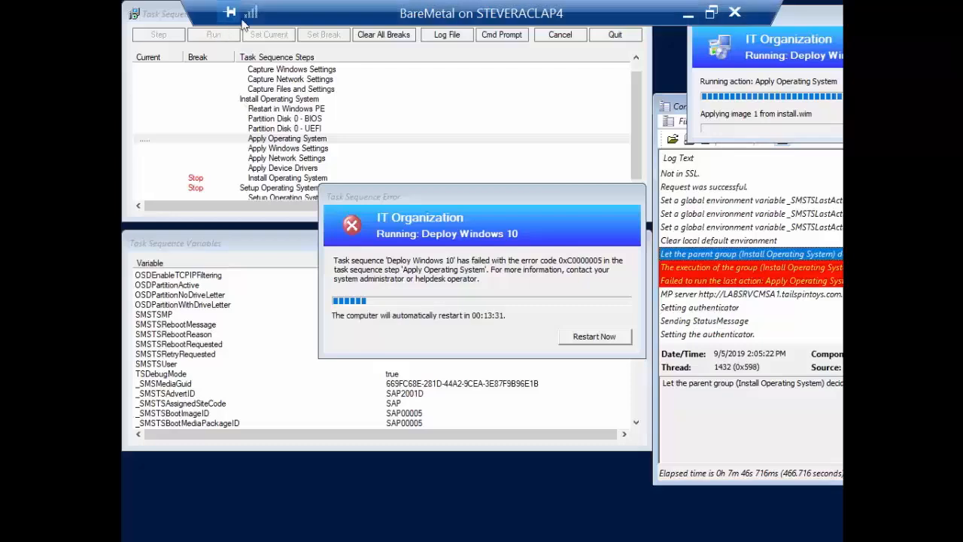
# Move the Task Sequence Error dialog off the debugger and review the steps from the Install Operating System group through Apply Device Drivers
pyautogui.moveTo(447, 202); pyautogui.dragTo(749, 261)
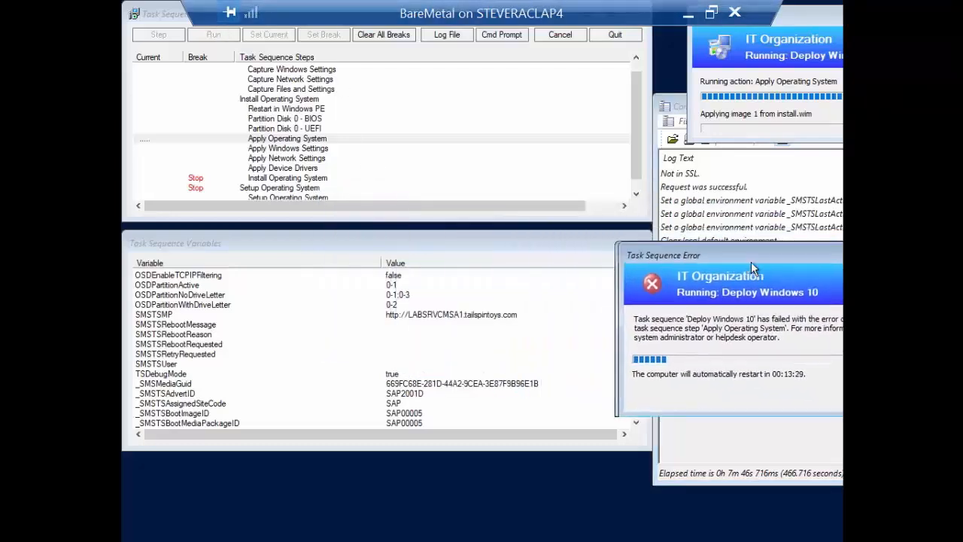
pyautogui.click(294, 99)
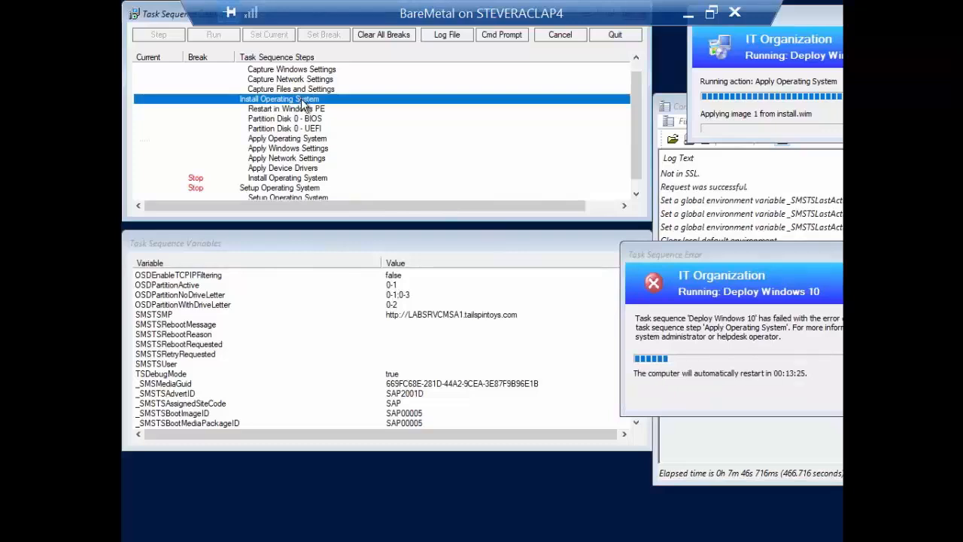
pyautogui.press('Down')
pyautogui.press('Down')
pyautogui.press('Down')
pyautogui.press('Down')
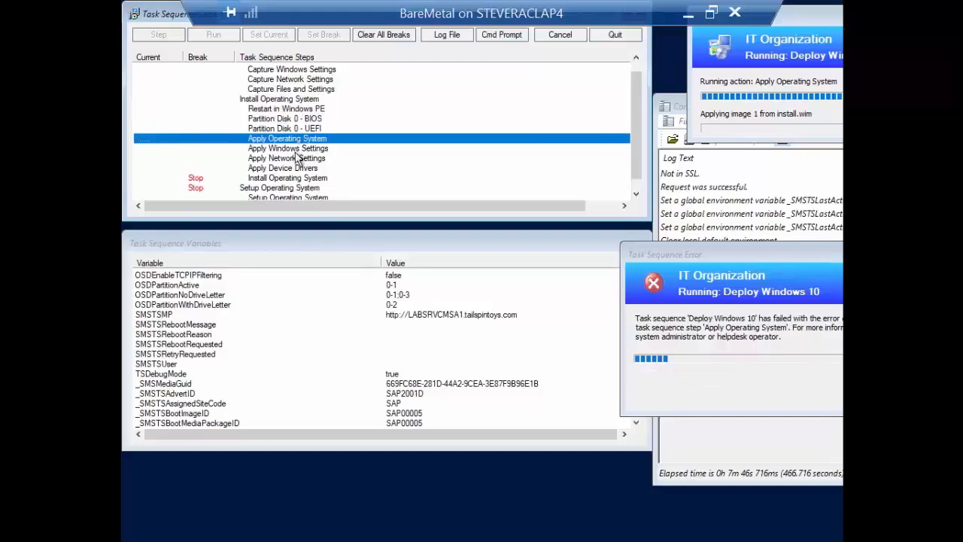
pyautogui.click(299, 150)
pyautogui.click(293, 158)
pyautogui.click(291, 170)
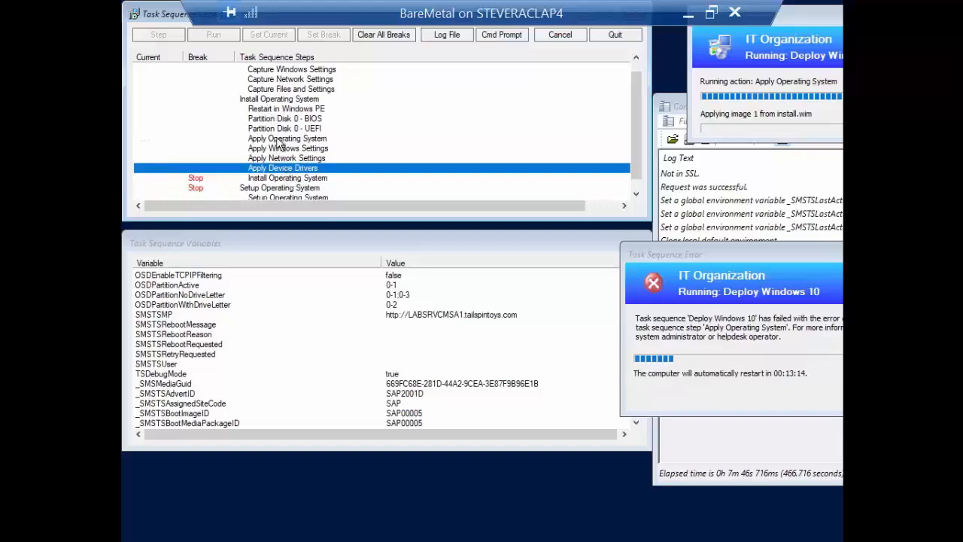
# Compare the Install Operating System group and its Apply Windows Settings step with the Setup Operating System group
pyautogui.click(266, 100)
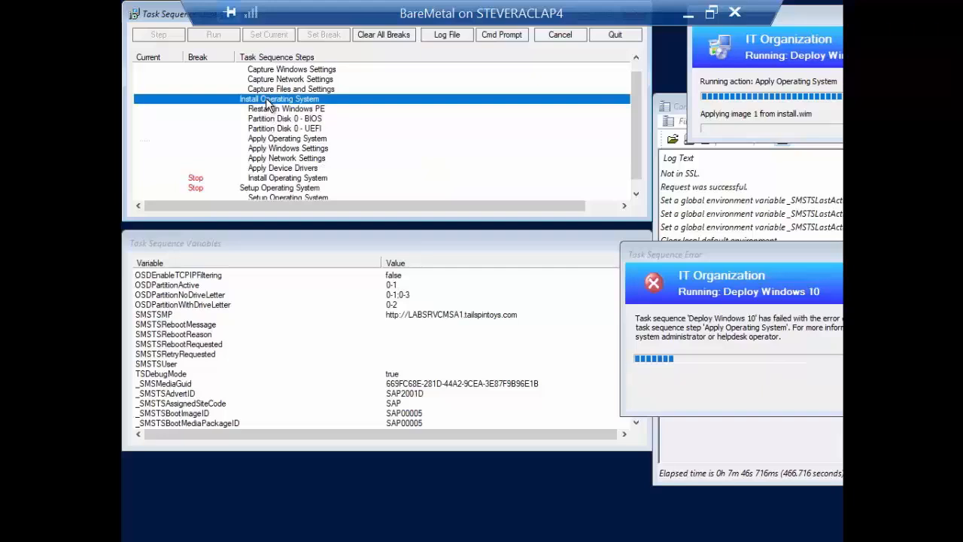
pyautogui.click(257, 148)
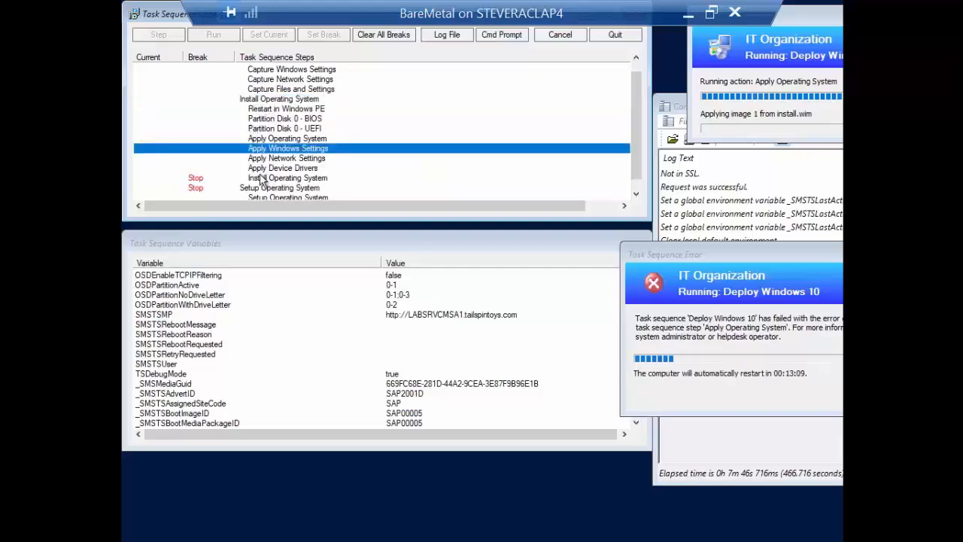
pyautogui.click(265, 100)
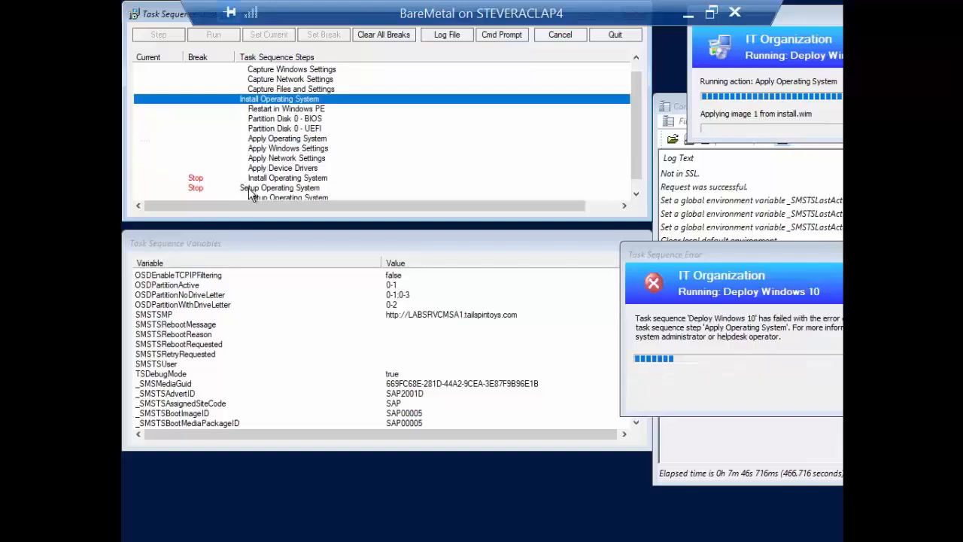
pyautogui.click(249, 189)
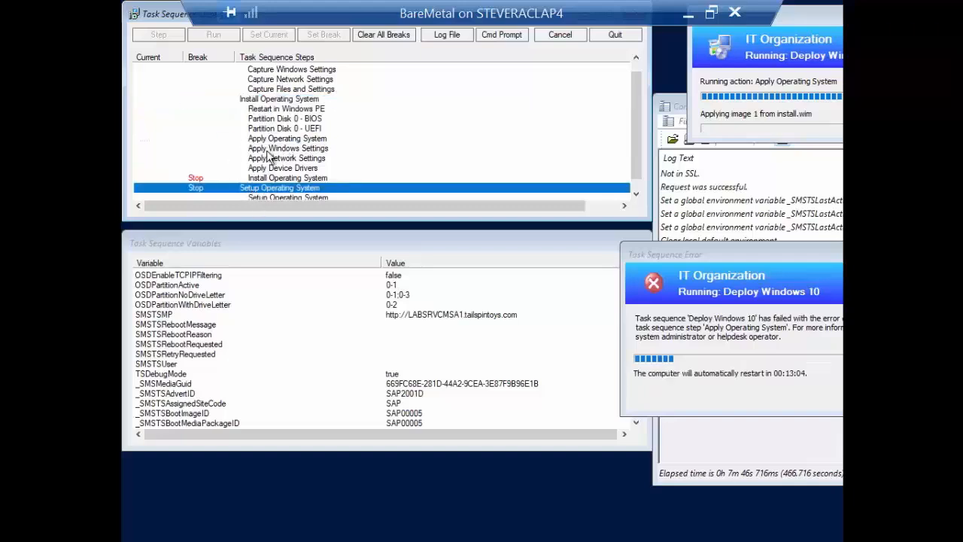
# Walk through the Install Operating System group in order, from Restart in Windows PE to Apply Device Drivers
pyautogui.click(268, 99)
pyautogui.click(272, 109)
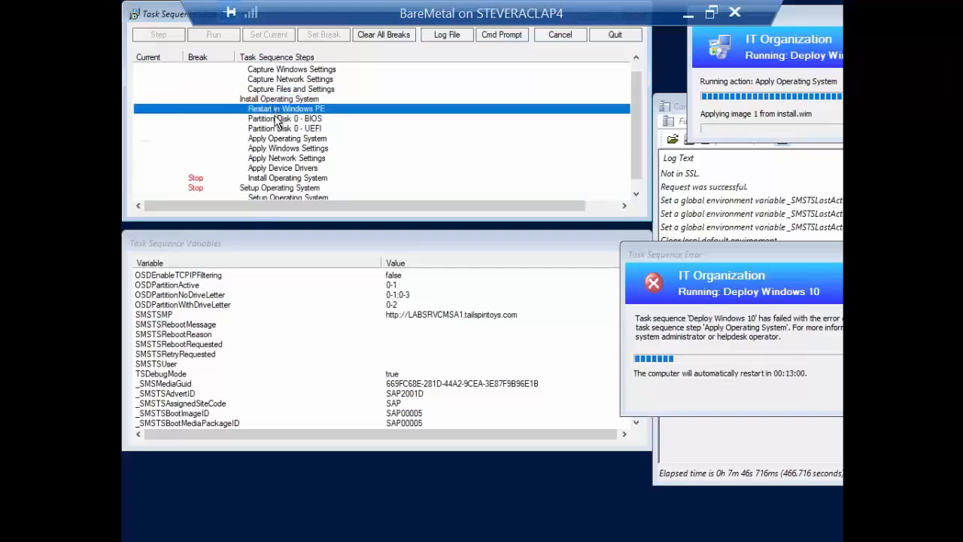
pyautogui.click(276, 118)
pyautogui.click(279, 129)
pyautogui.click(279, 138)
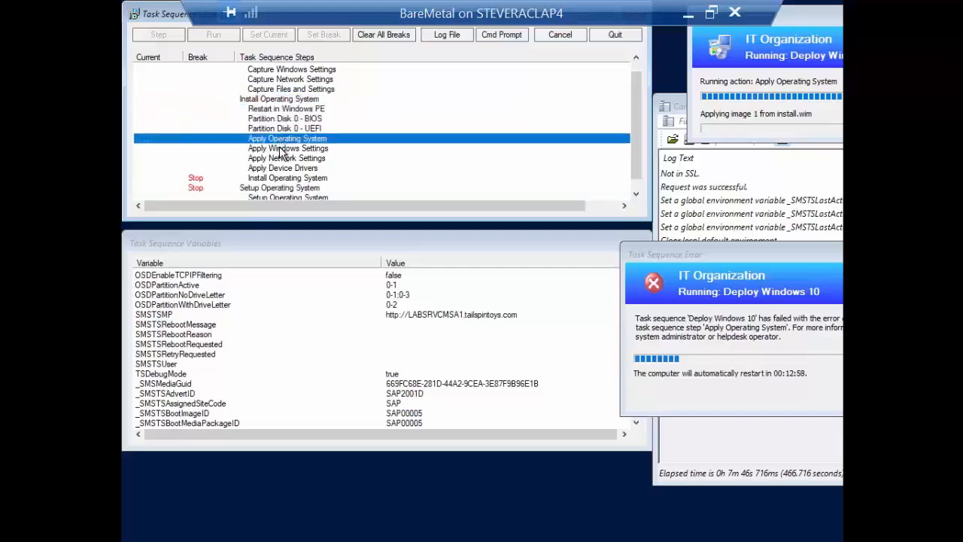
pyautogui.click(280, 149)
pyautogui.click(282, 158)
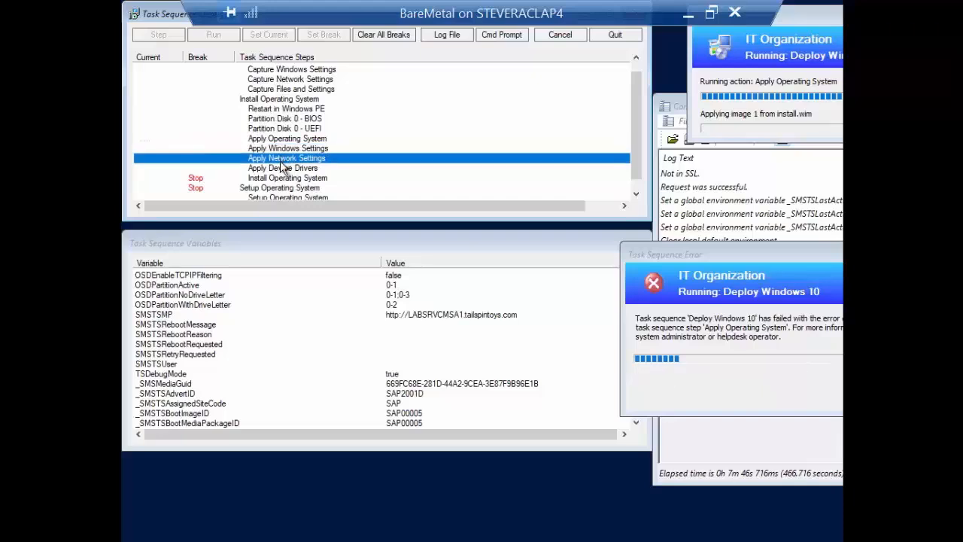
pyautogui.click(283, 168)
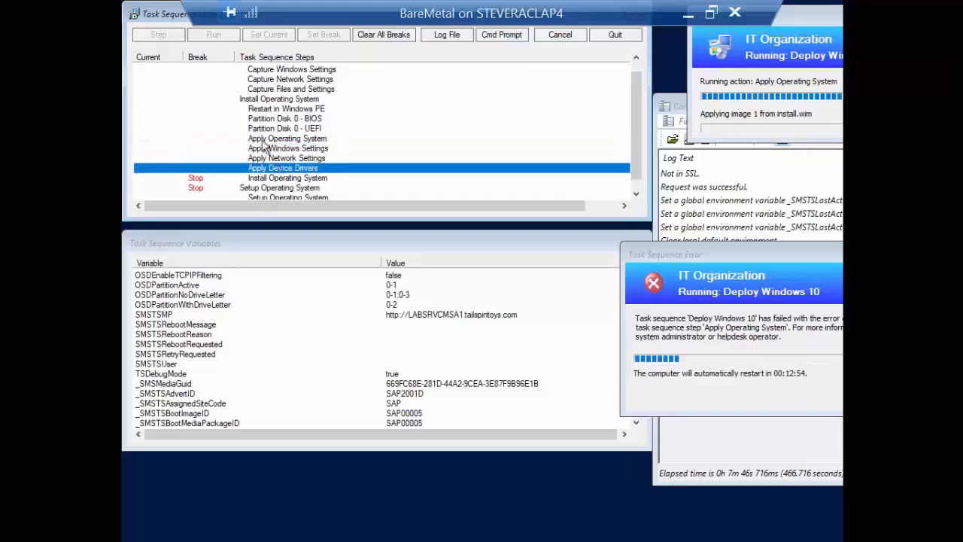
# Examine the breakpoints on the Install Operating System step and Setup Operating System group relative to the Install Operating System group
pyautogui.click(262, 100)
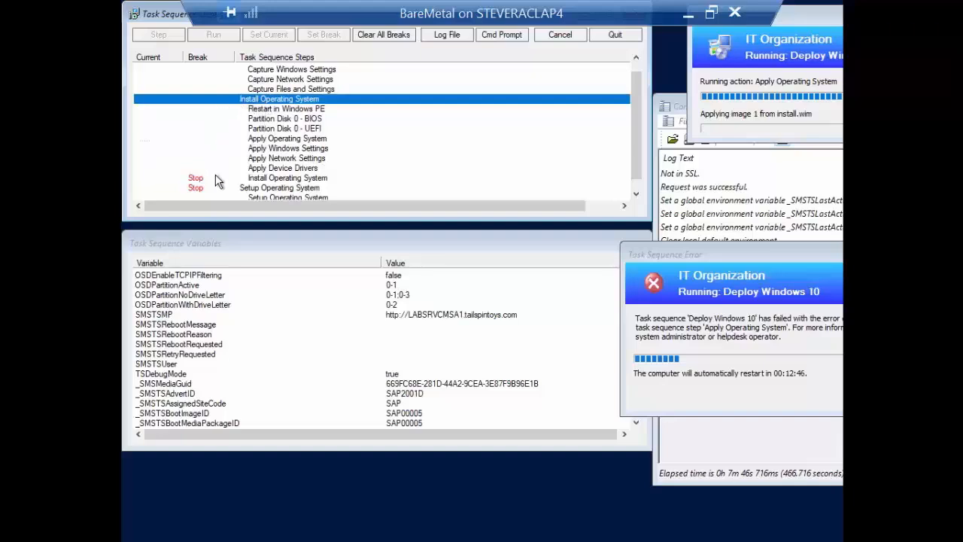
pyautogui.click(244, 187)
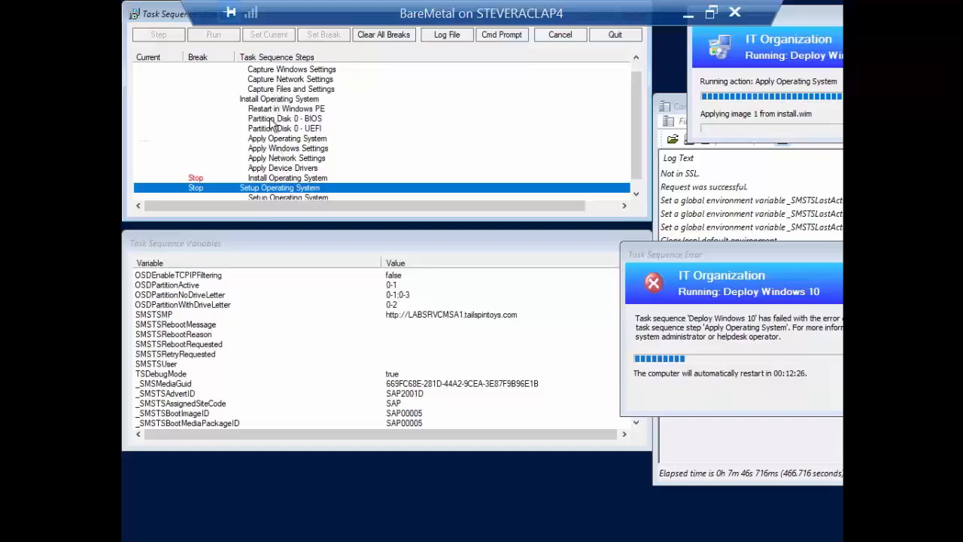
pyautogui.click(280, 178)
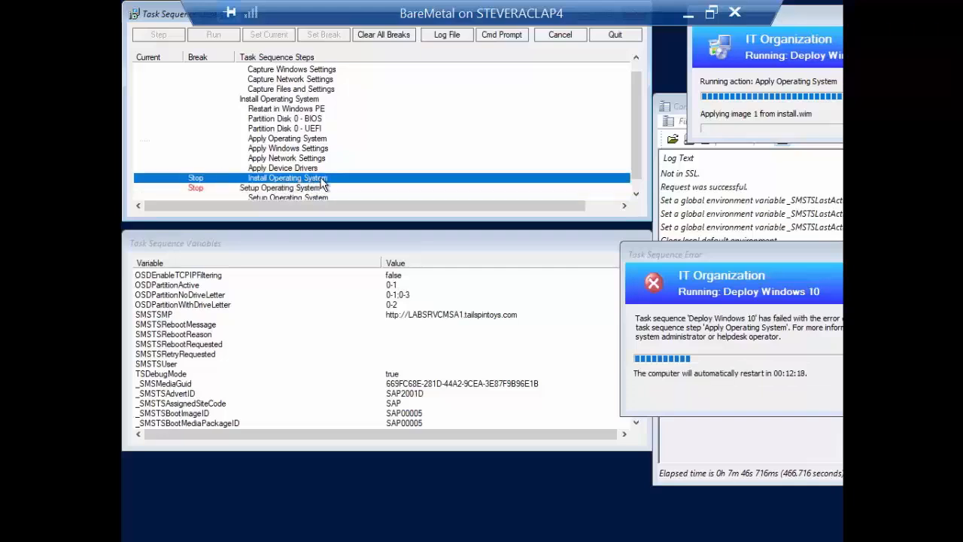
pyautogui.click(281, 101)
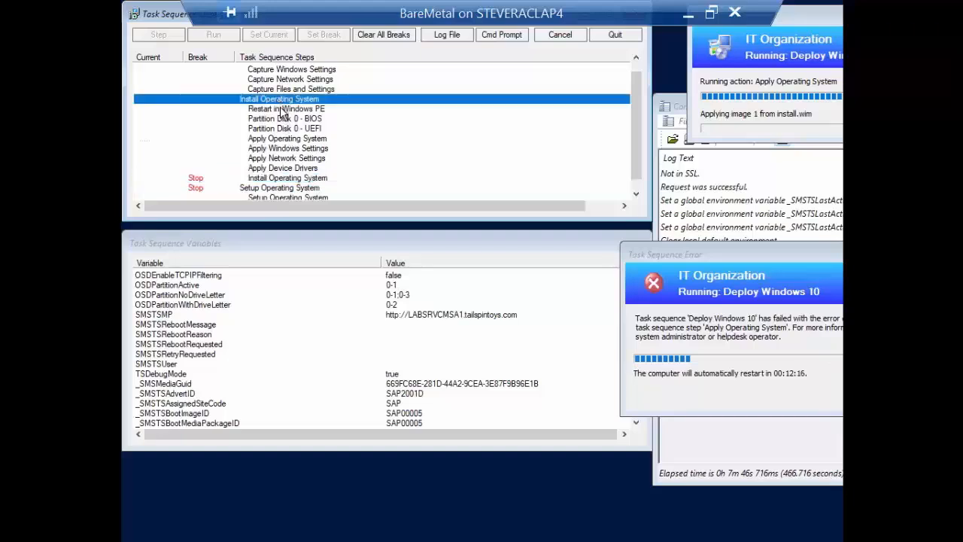
pyautogui.click(300, 169)
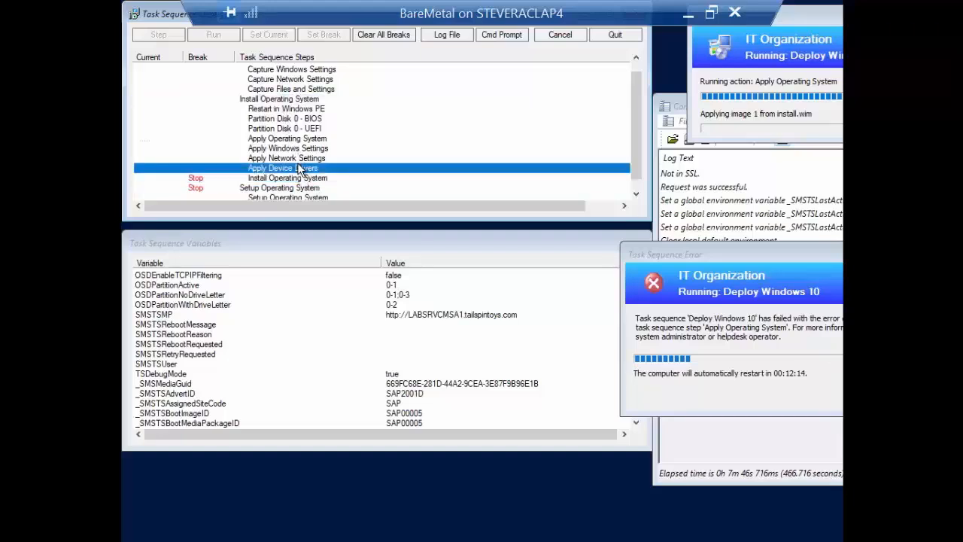
pyautogui.click(303, 179)
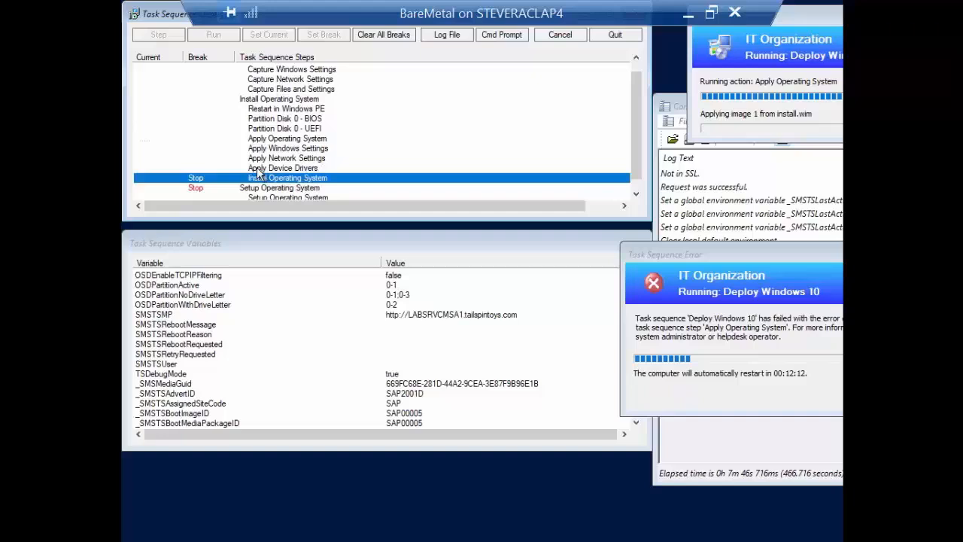
pyautogui.click(260, 102)
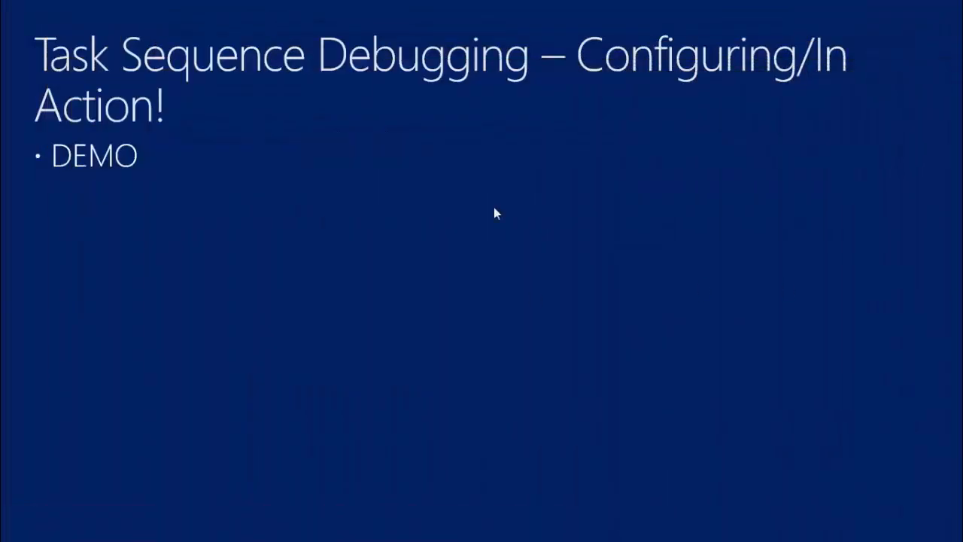
pyautogui.click(495, 214)
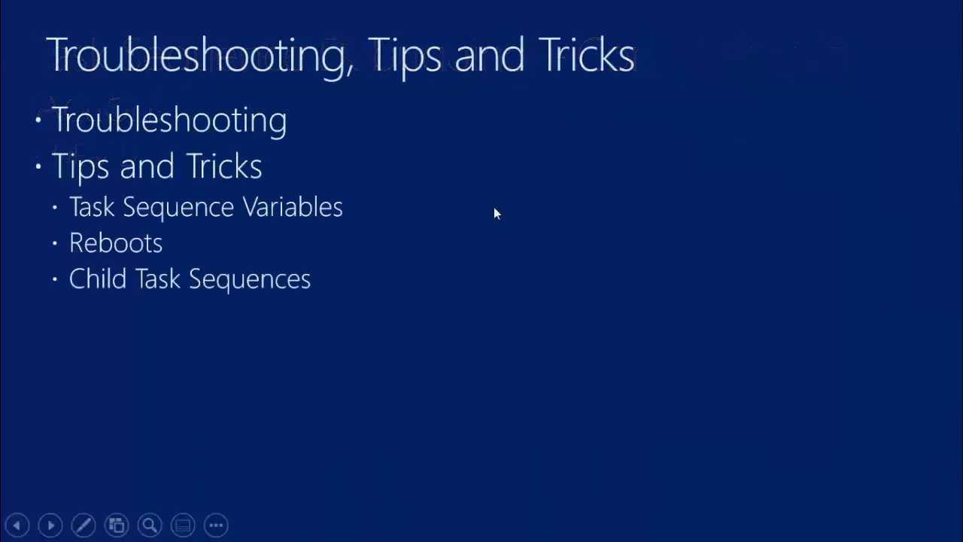